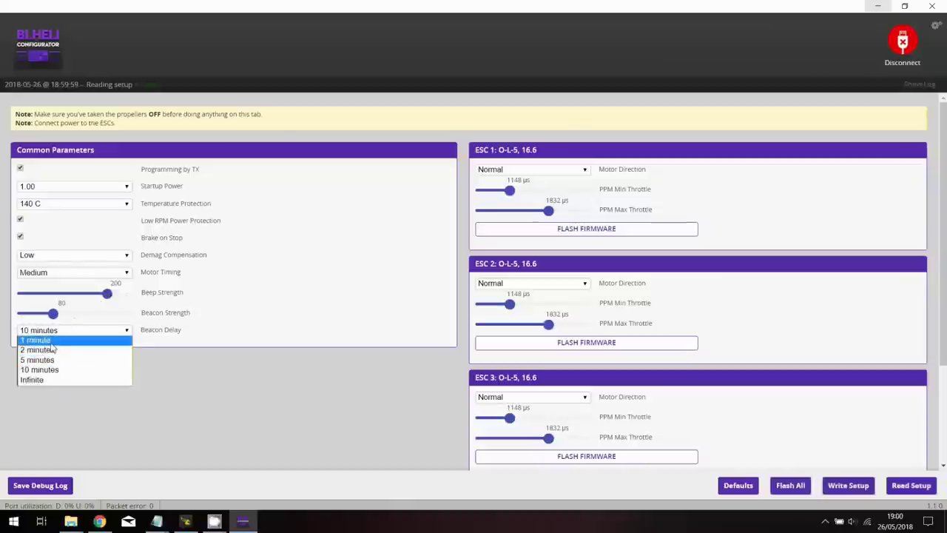
Set the ESCs' Beacon Delay to 1 minute and write the setup to them.
left_click(49, 344)
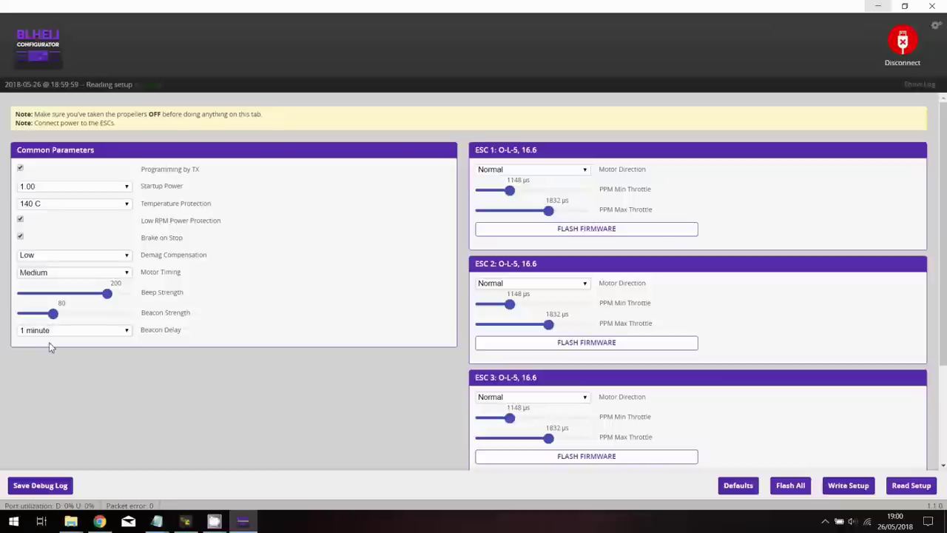
left_click(843, 485)
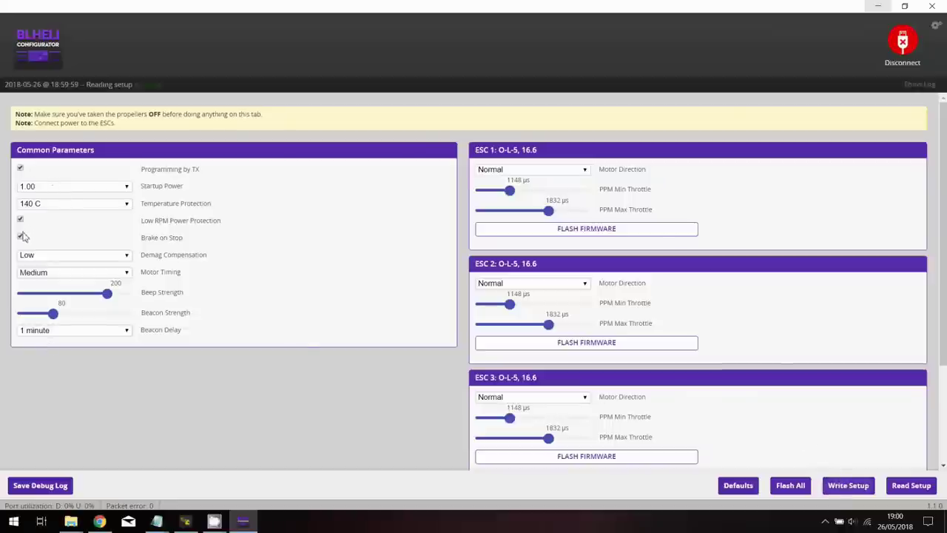
left_click(848, 488)
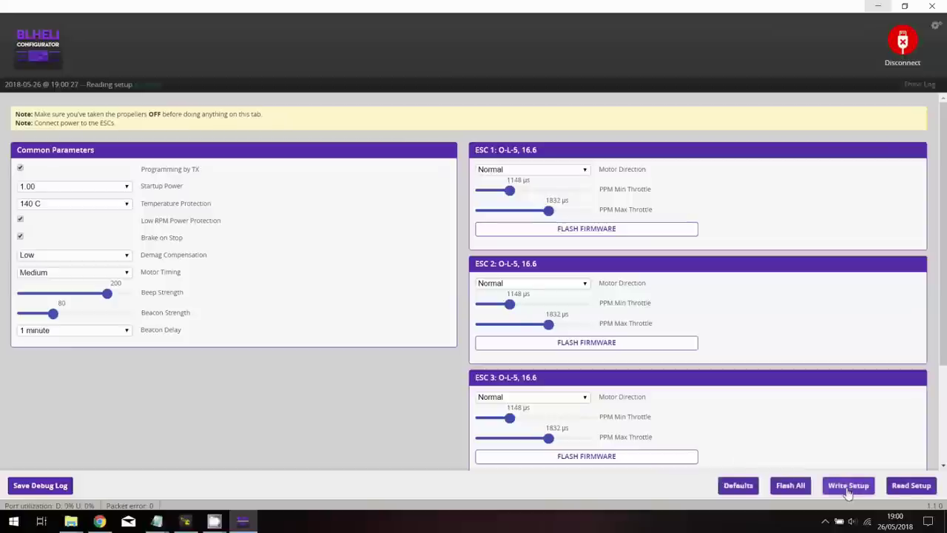
Disconnect from the ESCs, switch to Betaflight Configurator and connect to the flight controller to review its serial port settings.
left_click(906, 64)
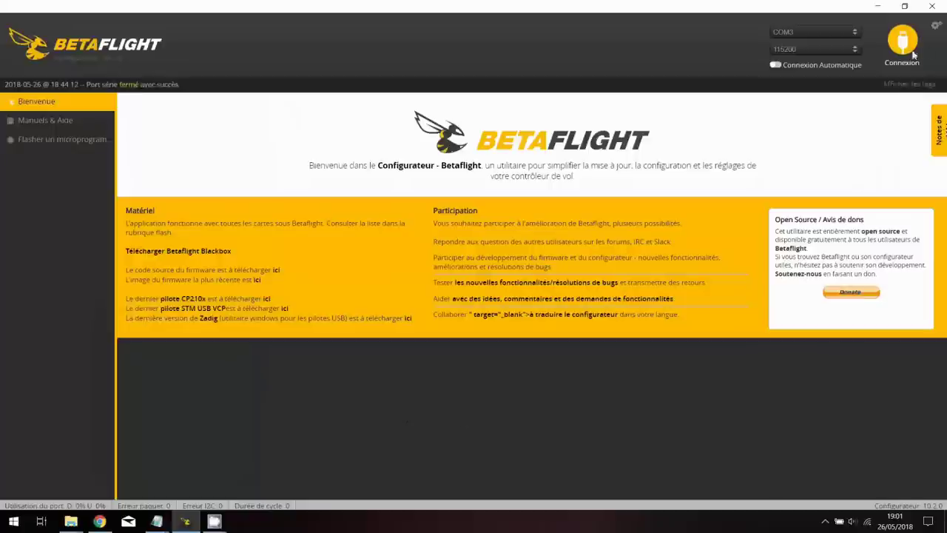
left_click(903, 43)
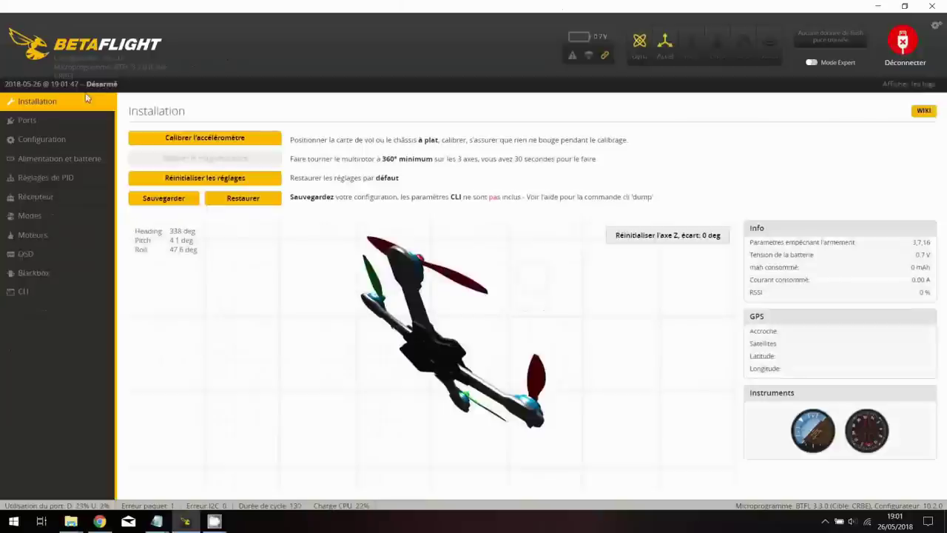
left_click(43, 121)
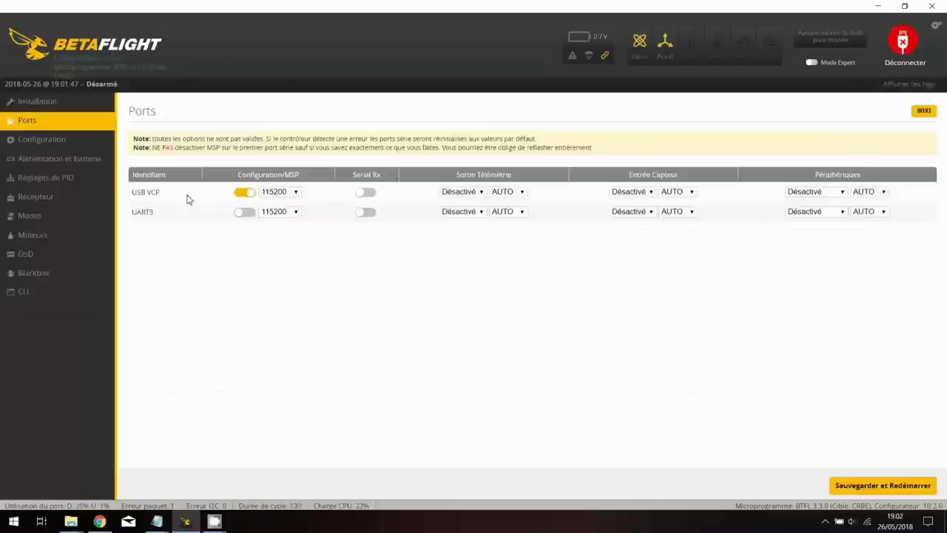
Examine the Configuration page, including the ESC protocol, system settings, available SPI bus receivers, other features and DSHOT beacon settings.
left_click(43, 145)
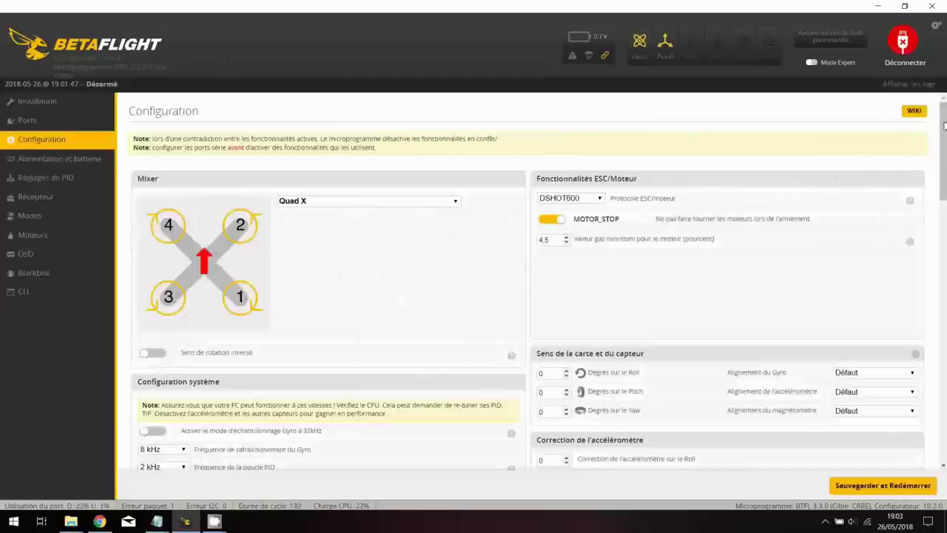
scroll(944, 126, "down", 4)
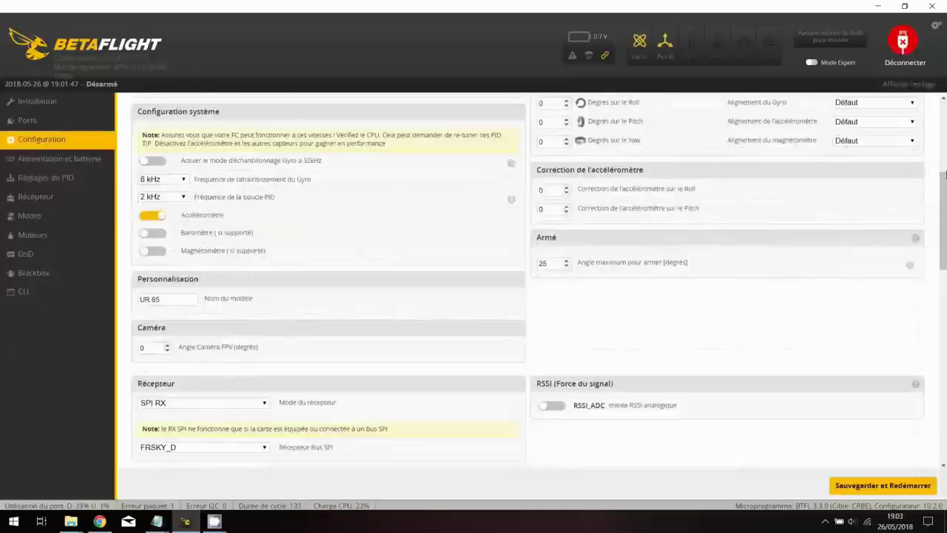
left_click_drag(940, 184, 938, 216)
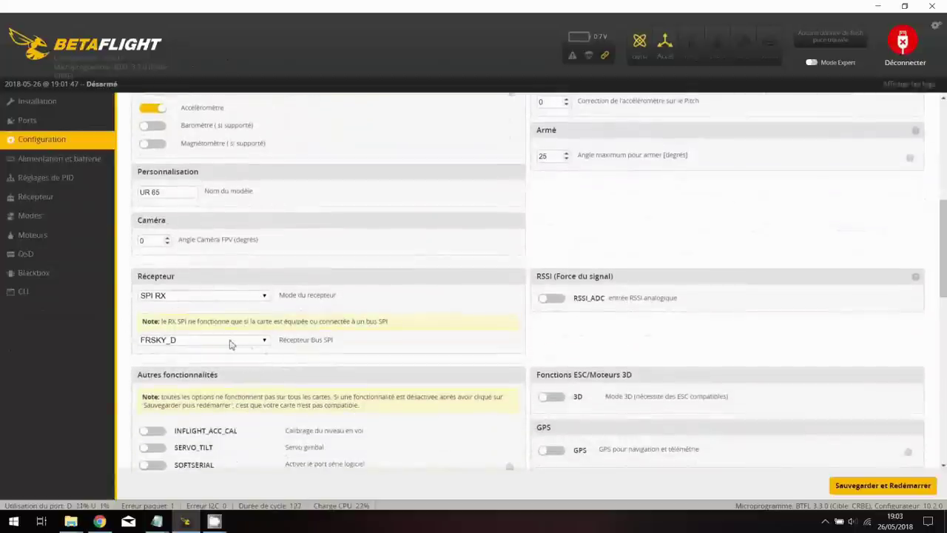
left_click(224, 340)
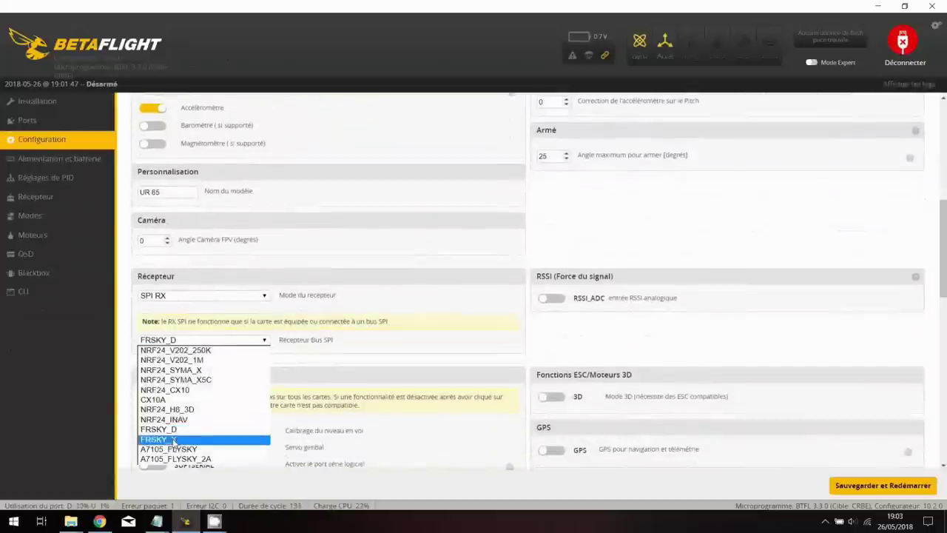
left_click(349, 355)
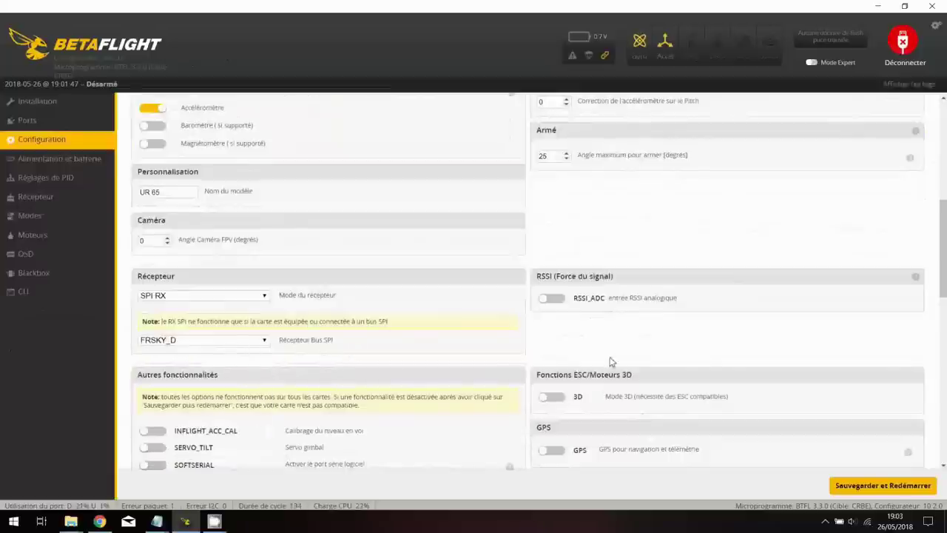
left_click_drag(942, 226, 940, 266)
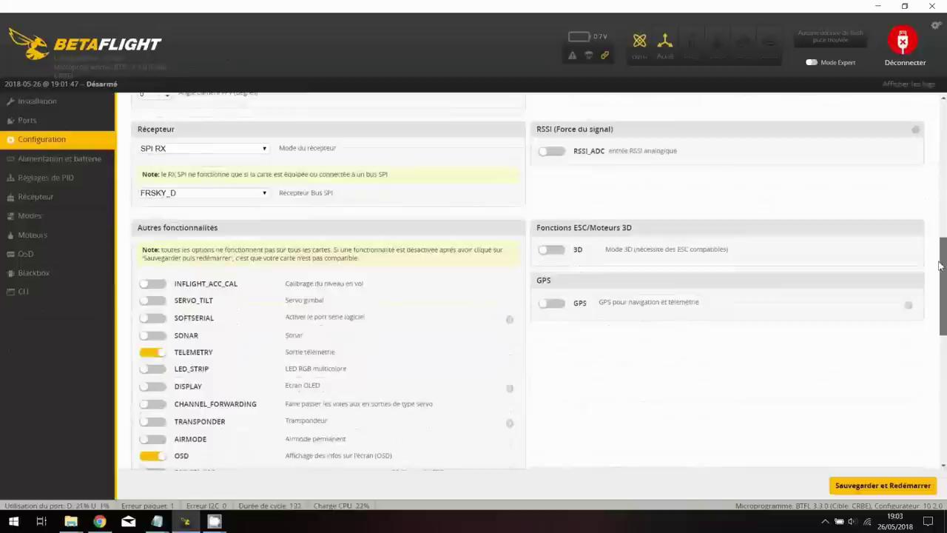
left_click_drag(939, 267, 936, 295)
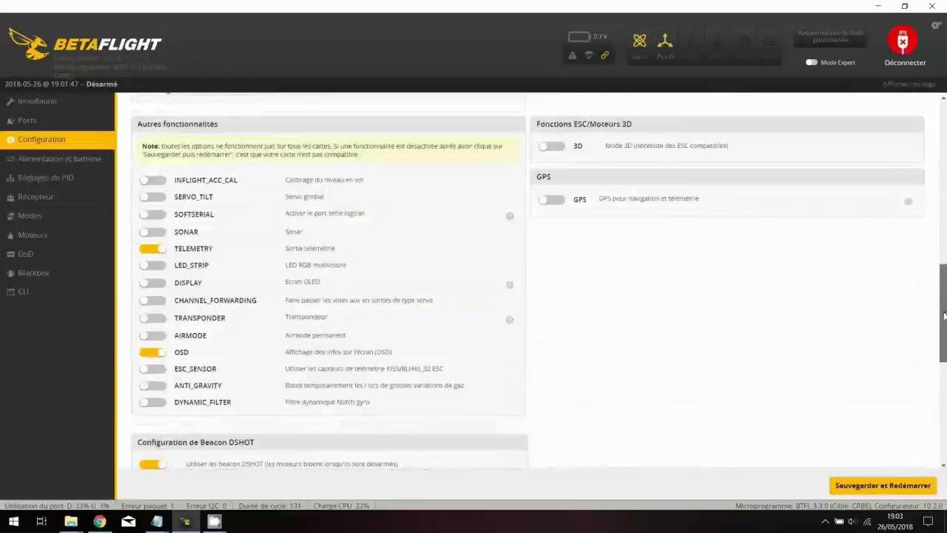
scroll(207, 296, "down", 3)
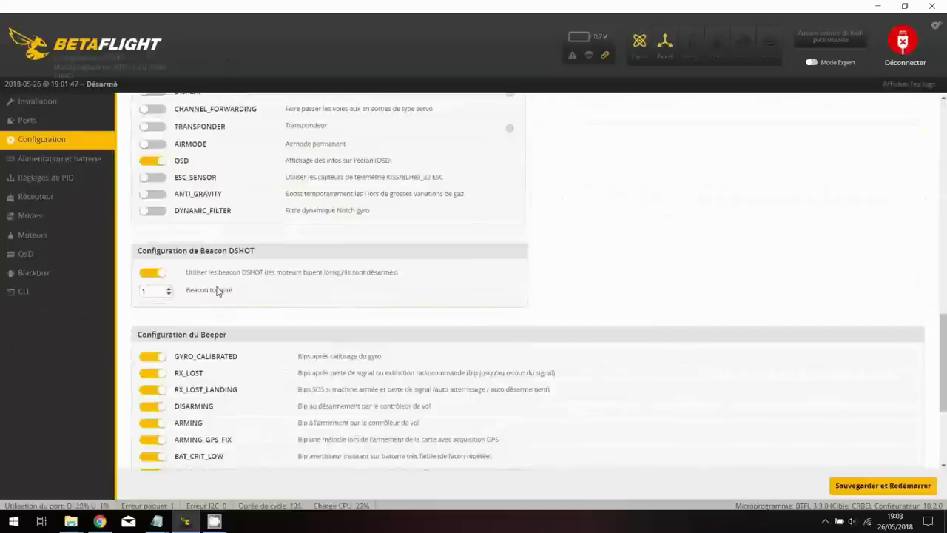
Run set beeper_dshot_beacon_tone = 1 in the CLI, save it, and check the DSHOT beacon configuration.
left_click(42, 293)
key("Return")
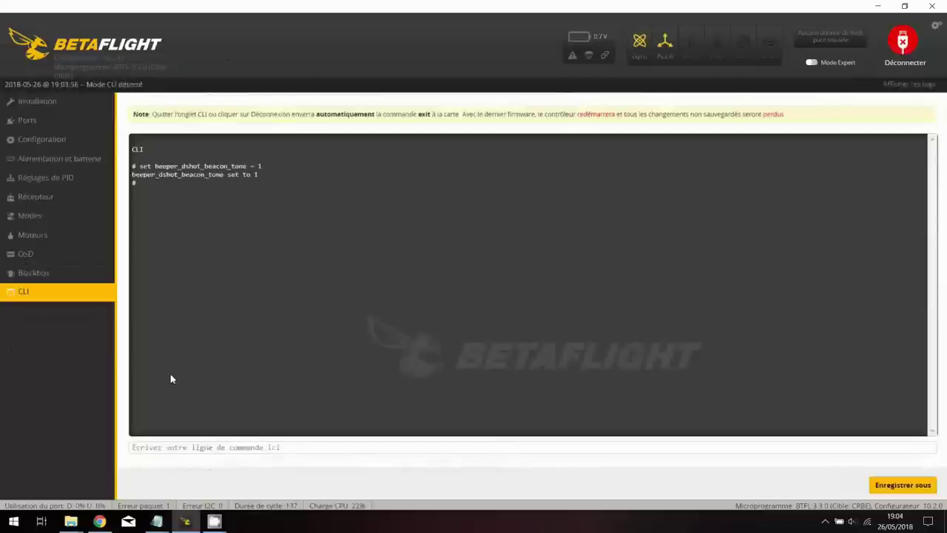
type("save")
key("Return")
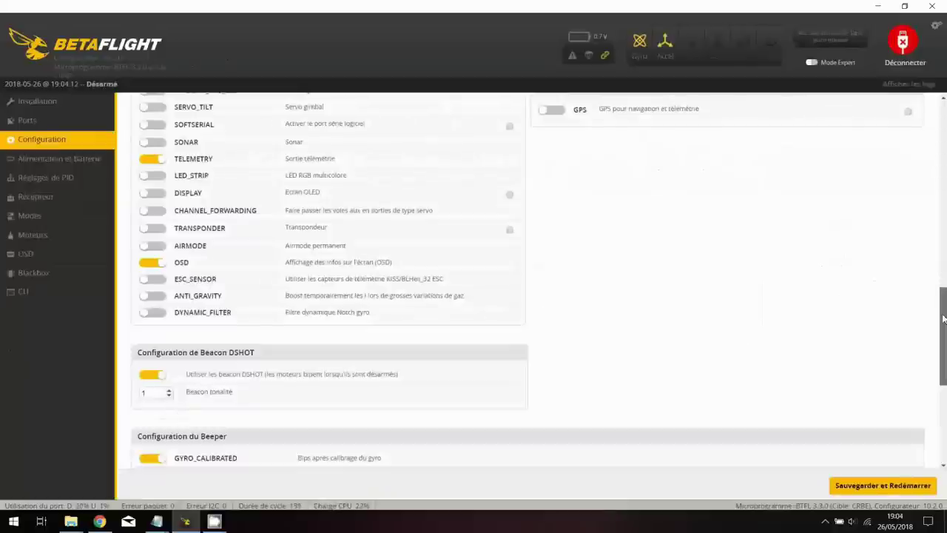
left_click_drag(943, 319, 946, 359)
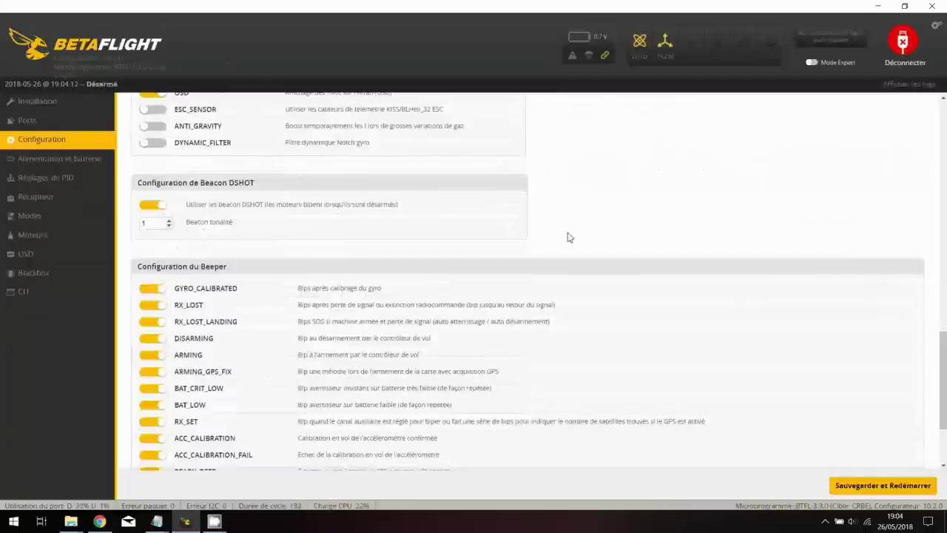
Set the battery's minimum cell voltage to 3.0 and its warning cell voltage to 3.2, and save the settings.
left_click(71, 161)
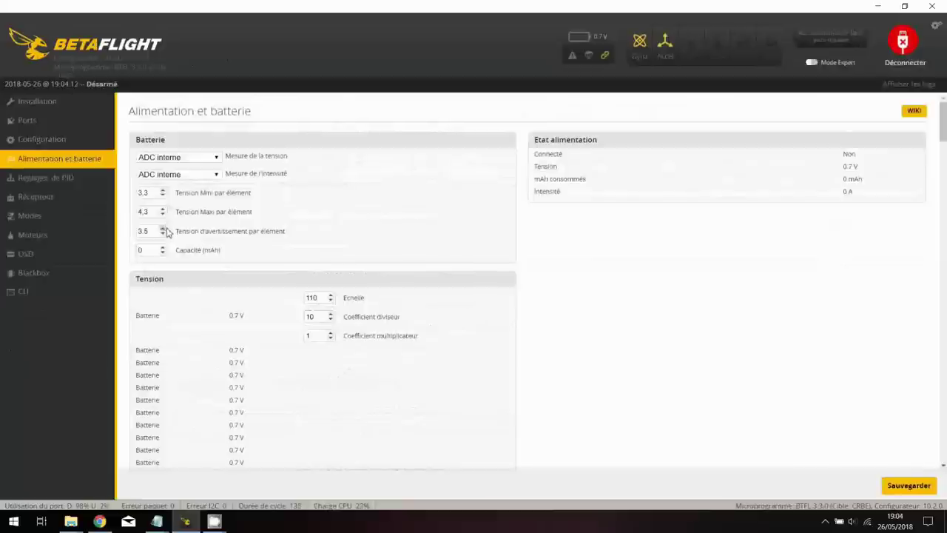
left_click(163, 195)
left_click(163, 197)
left_click(162, 196)
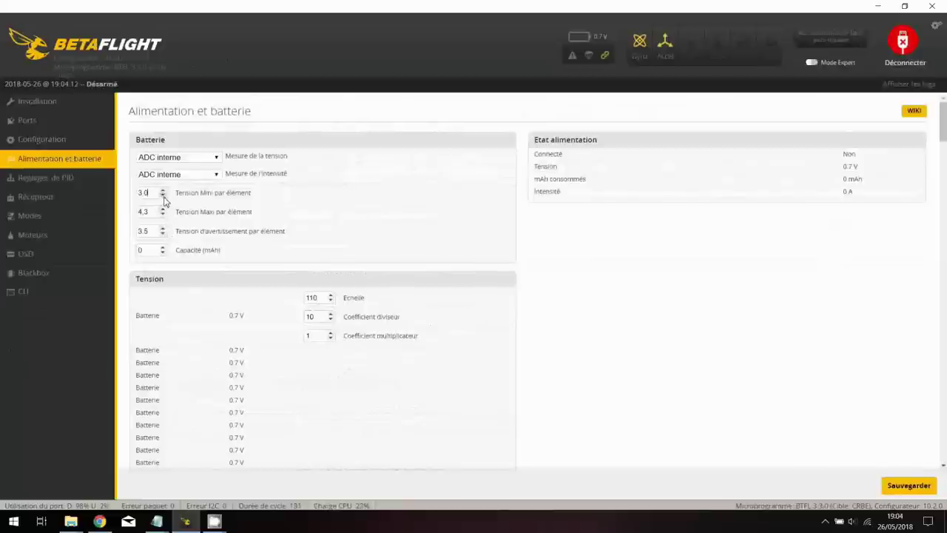
left_click(162, 234)
left_click(162, 234)
left_click(163, 234)
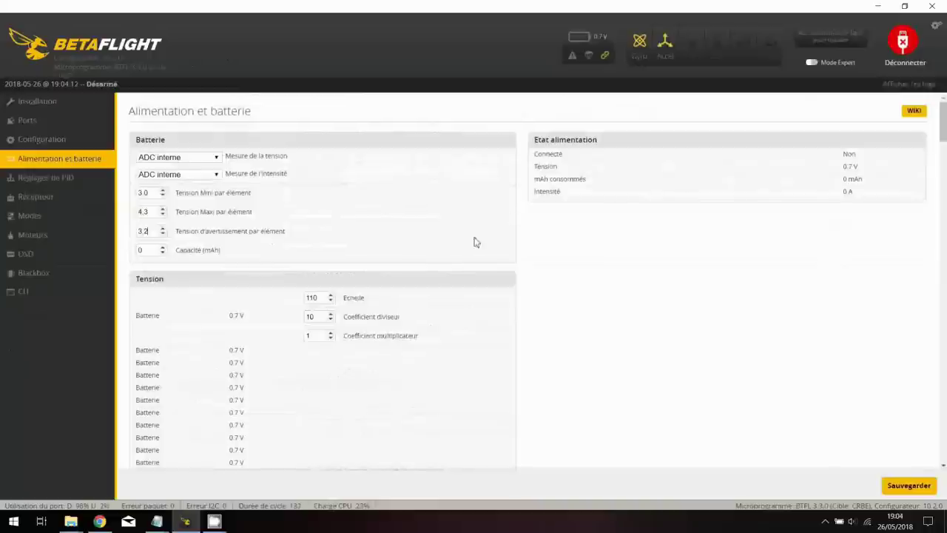
left_click(925, 492)
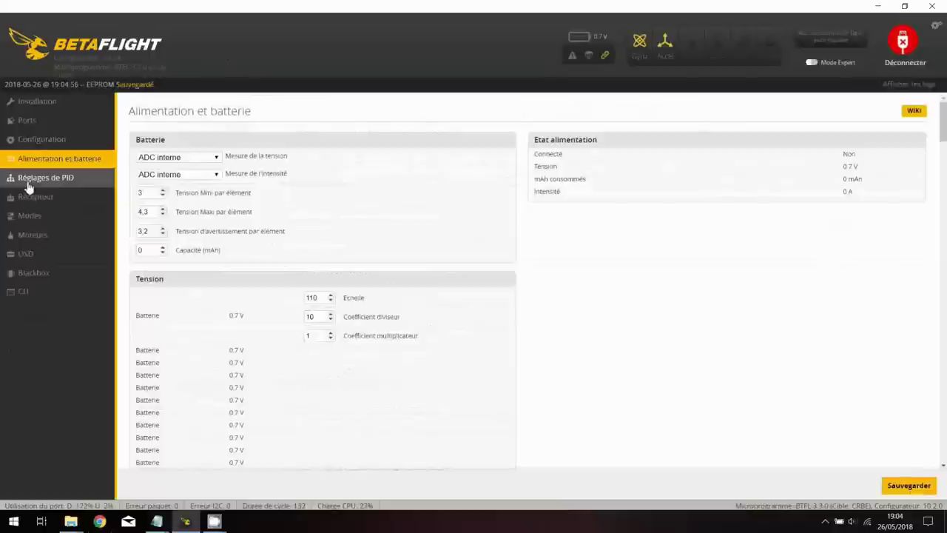
Set the roll Super Rate to 0.77 in the PID settings.
left_click(28, 185)
left_click(522, 230)
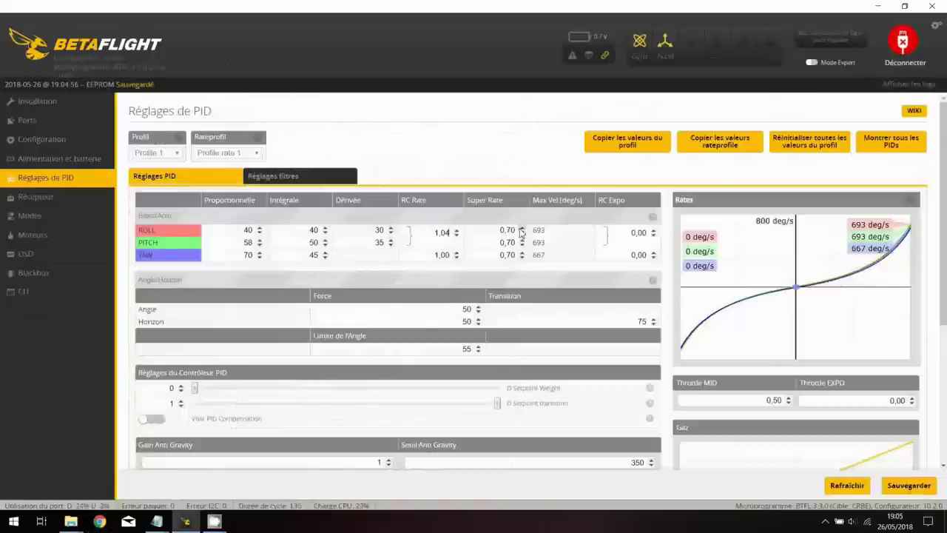
left_click(521, 228)
left_click(521, 228)
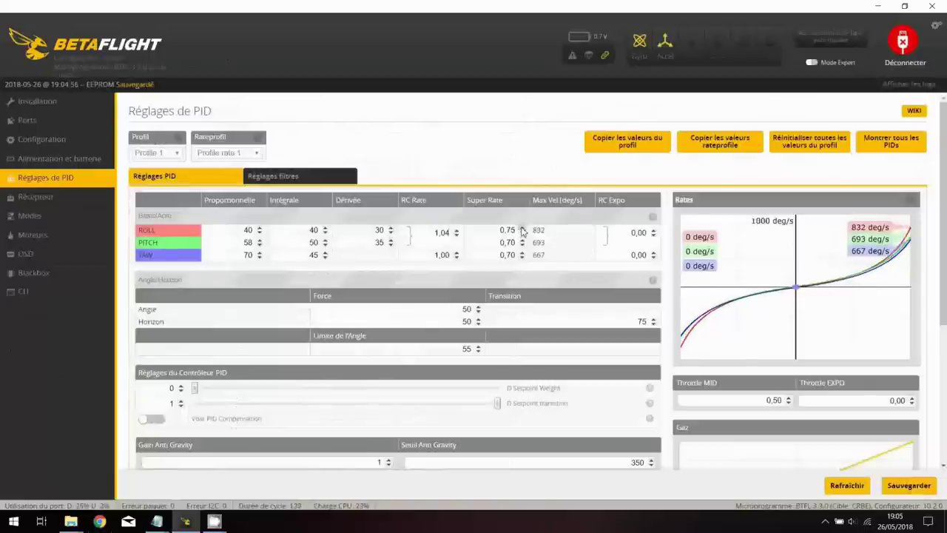
left_click(521, 227)
left_click(521, 228)
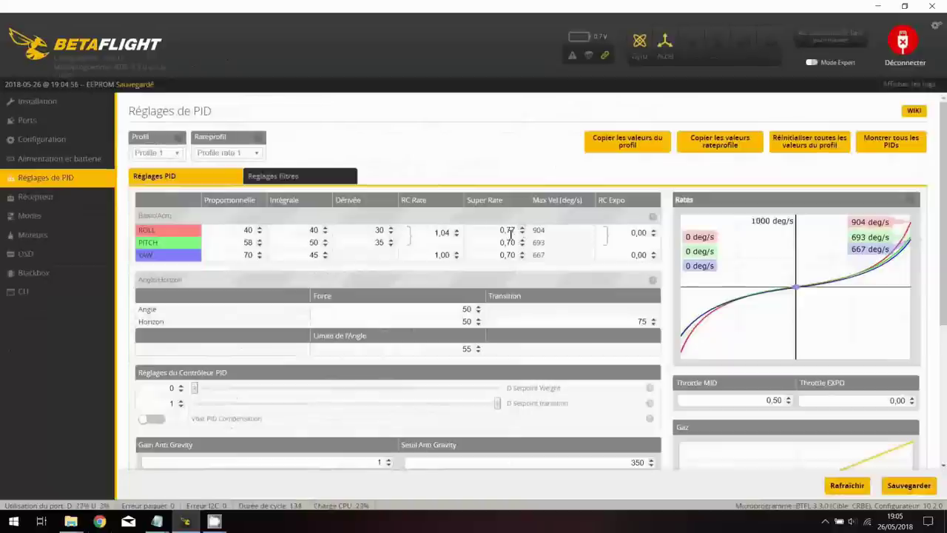
Set the pitch Super Rate to 0.77 to match the roll axis.
left_click(523, 240)
left_click(522, 240)
left_click(522, 240)
left_click(522, 240)
left_click(522, 240)
left_click(522, 241)
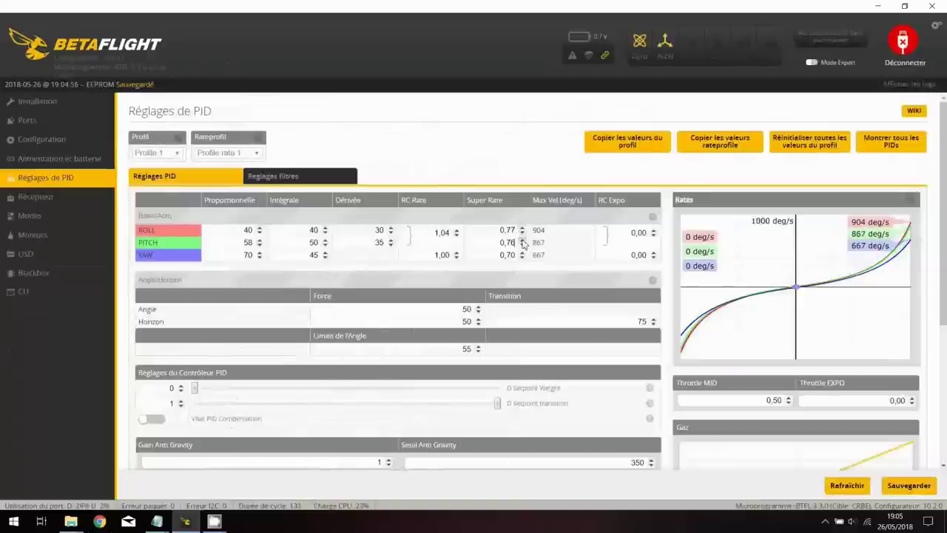
left_click(522, 241)
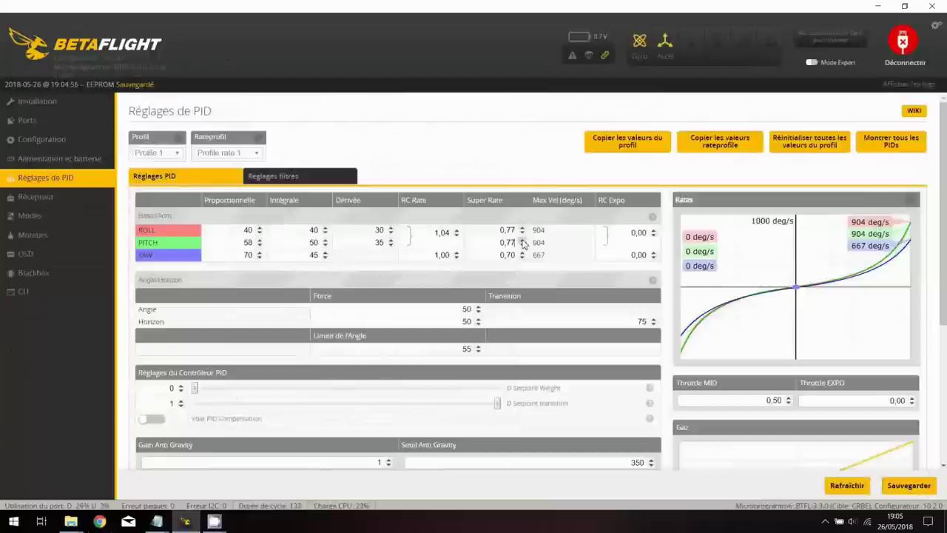
Set the yaw RC Rate to 2.00 and its Super Rate to 0.33, and save the PID settings.
left_click(440, 254)
key("BackSpace")
type("2")
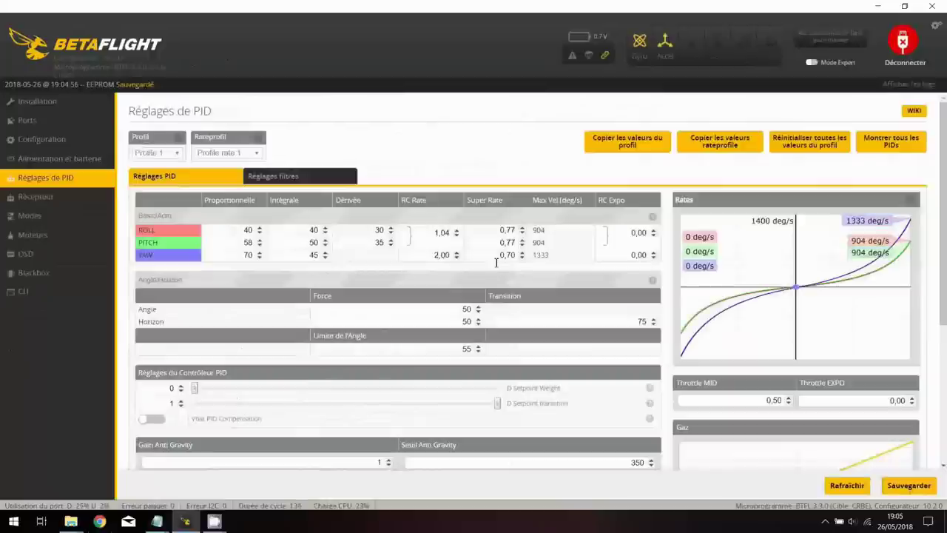
left_click(517, 255)
key("BackSpace")
key("BackSpace")
type("33")
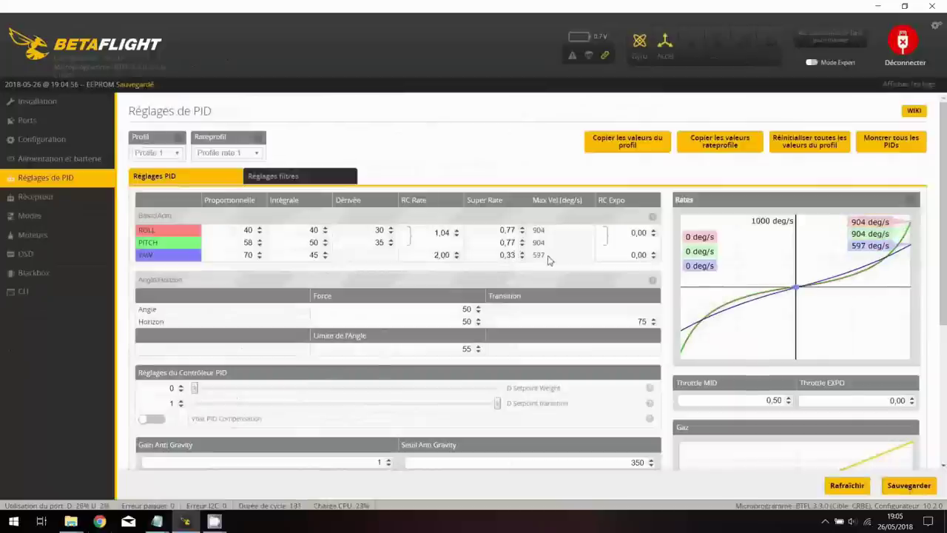
left_click(913, 492)
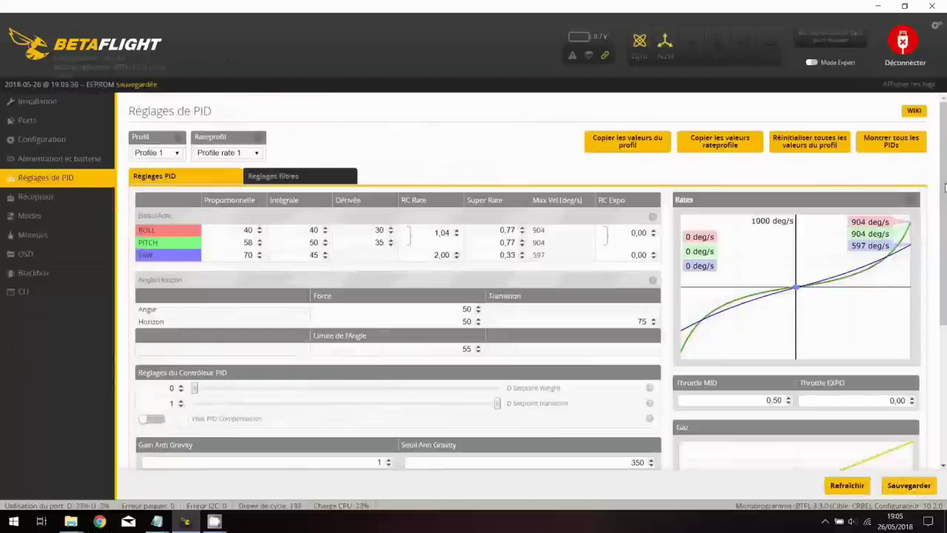
Review the PID filter settings, and set the receiver's channel order to AETR1234 and save it.
left_click(300, 175)
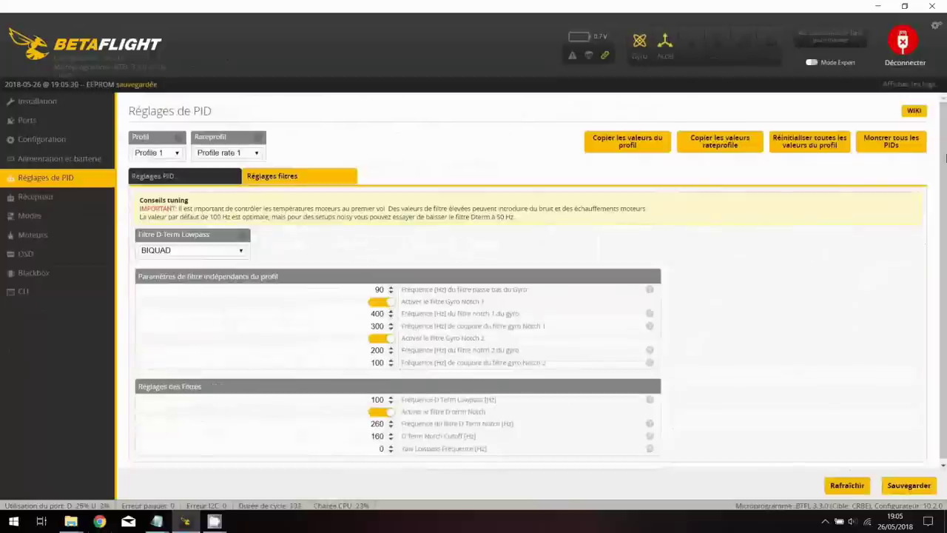
left_click(38, 198)
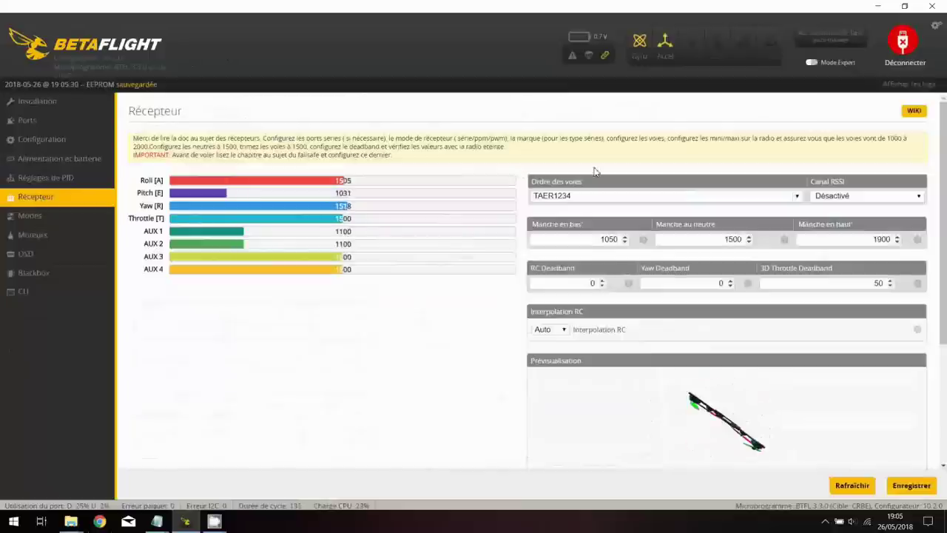
left_click(797, 197)
left_click(716, 214)
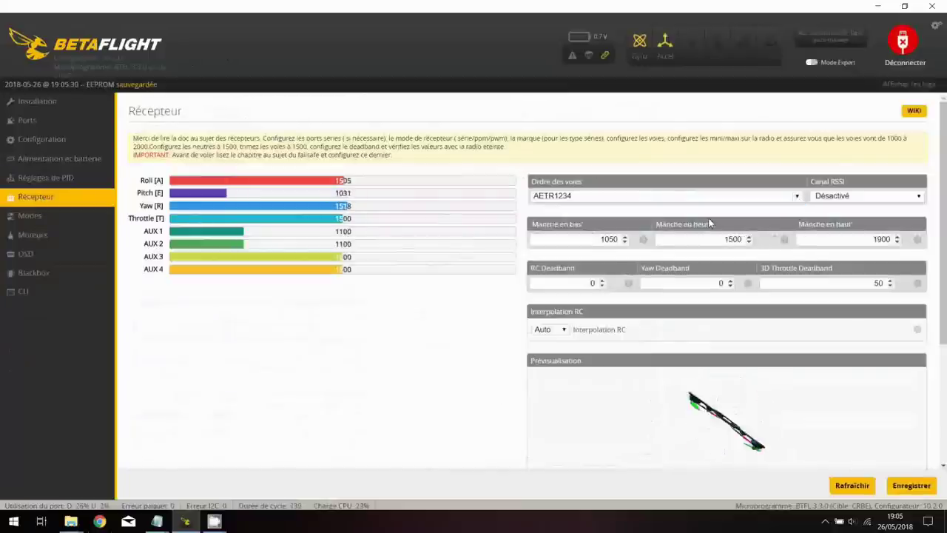
left_click(917, 487)
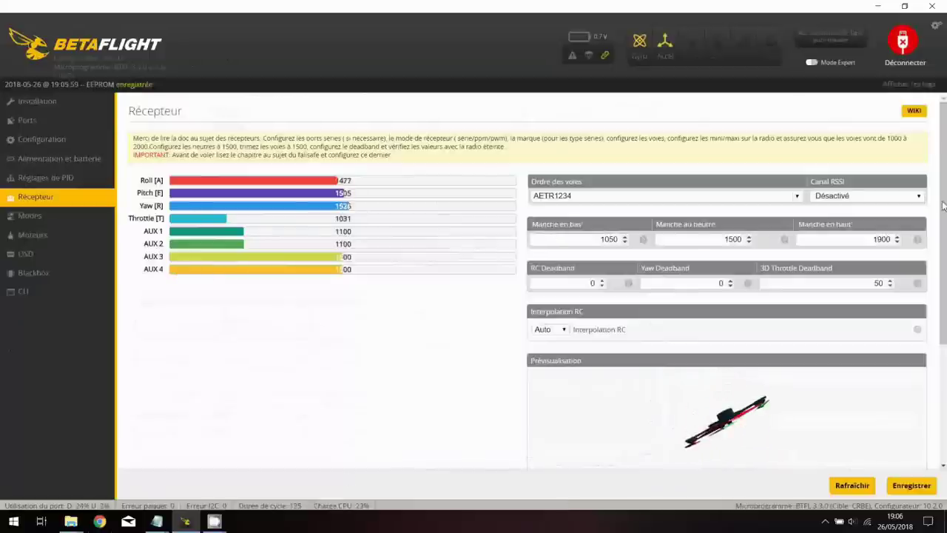
Set the receiver's RSSI channel to AUX 4.
left_click(919, 197)
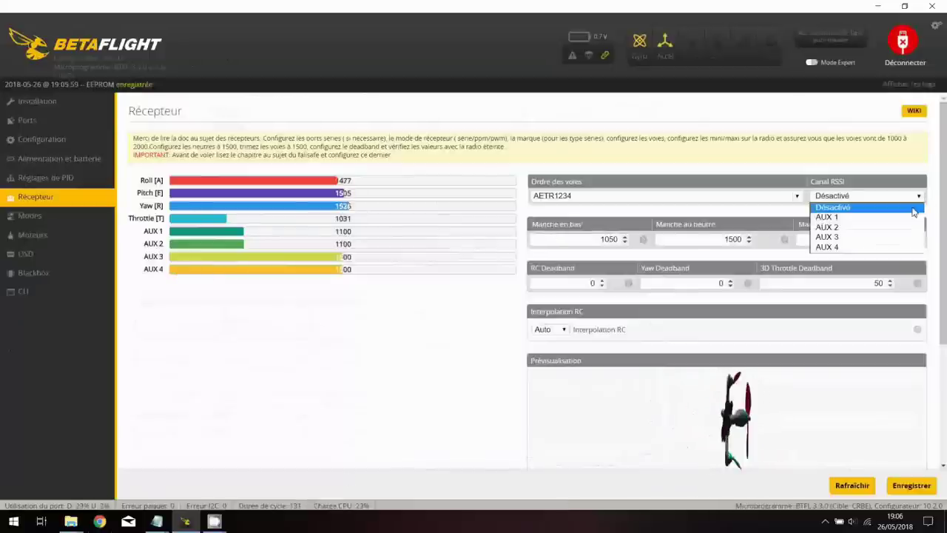
left_click(861, 247)
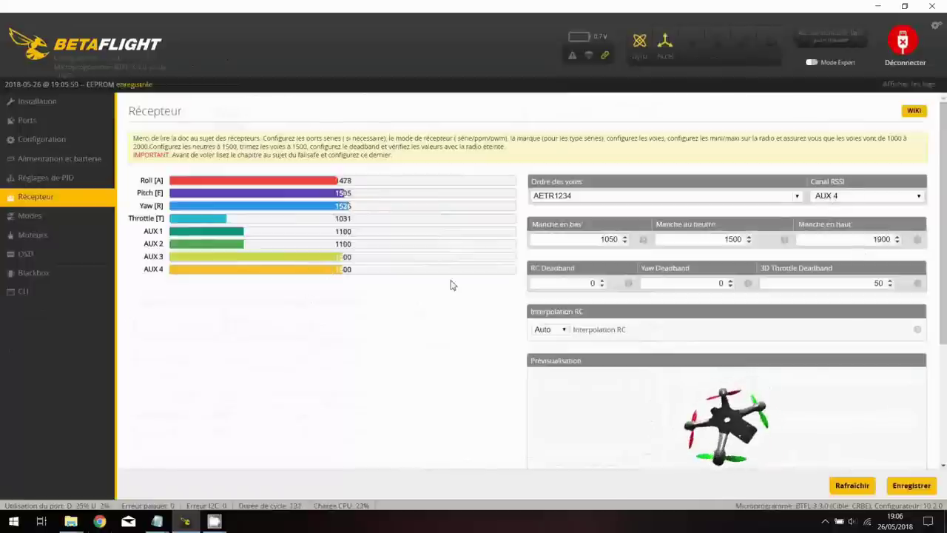
Set both the RC Deadband and the Yaw Deadband to 4 and save the receiver settings.
left_click(601, 281)
left_click(600, 281)
left_click(599, 281)
left_click(600, 281)
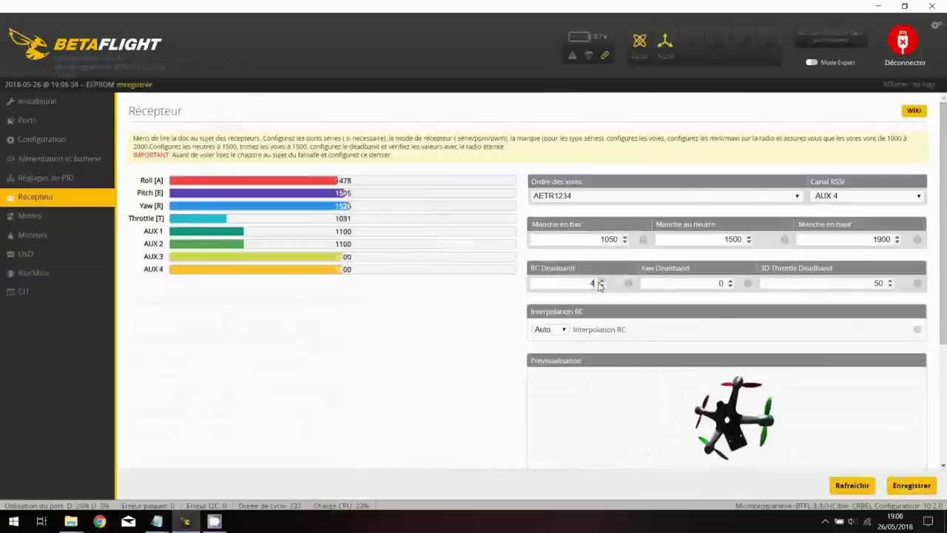
left_click(722, 284)
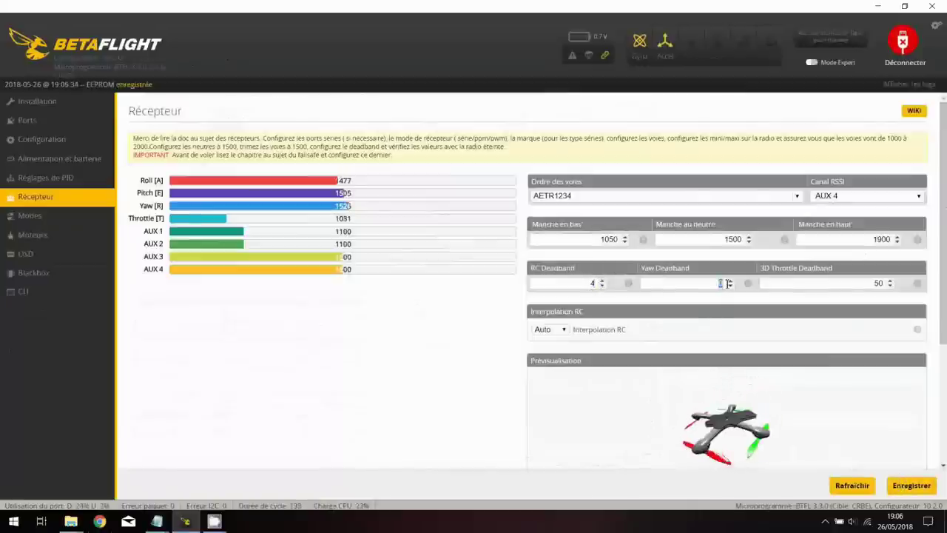
type("4")
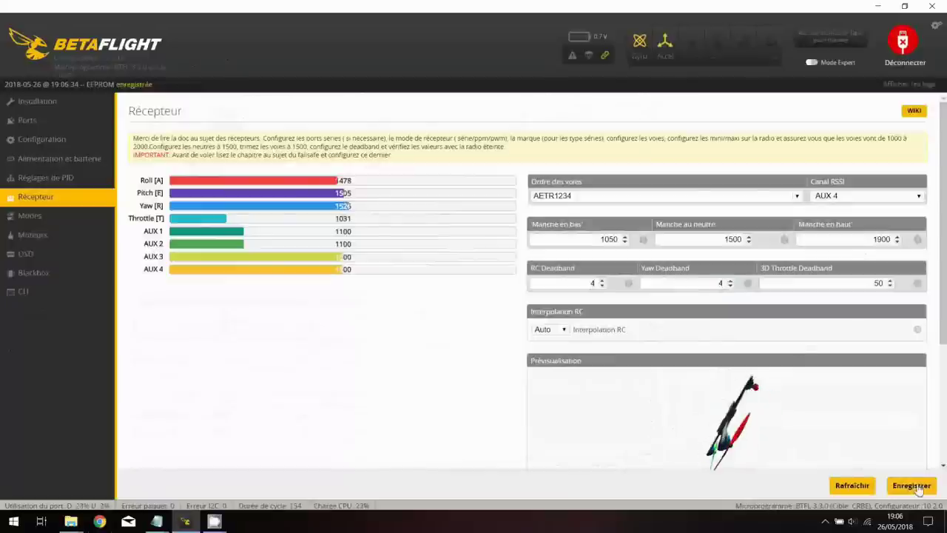
left_click(909, 484)
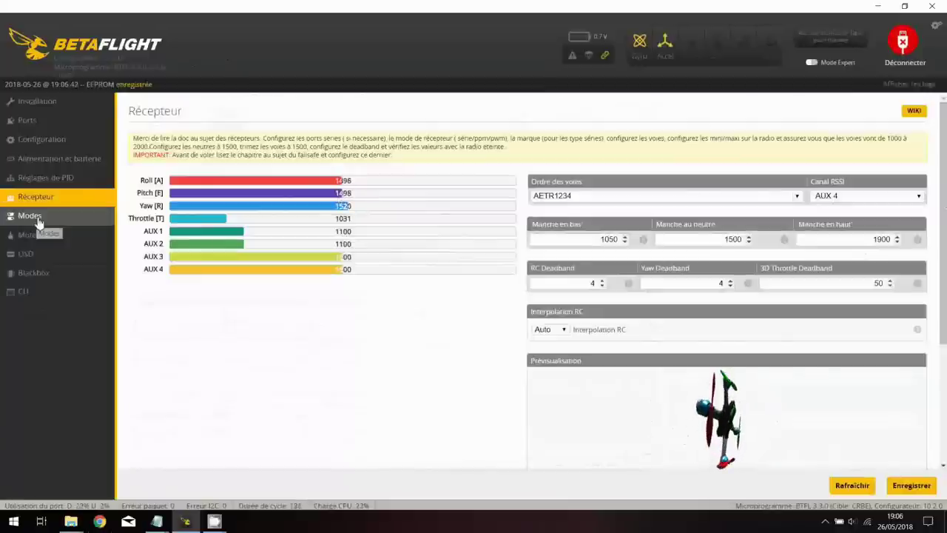
Set the ARM mode's AUX 1 range to 1800–2100, add a BEEPER range of 1300–1700 on AUX 1, and save the modes.
left_click(30, 215)
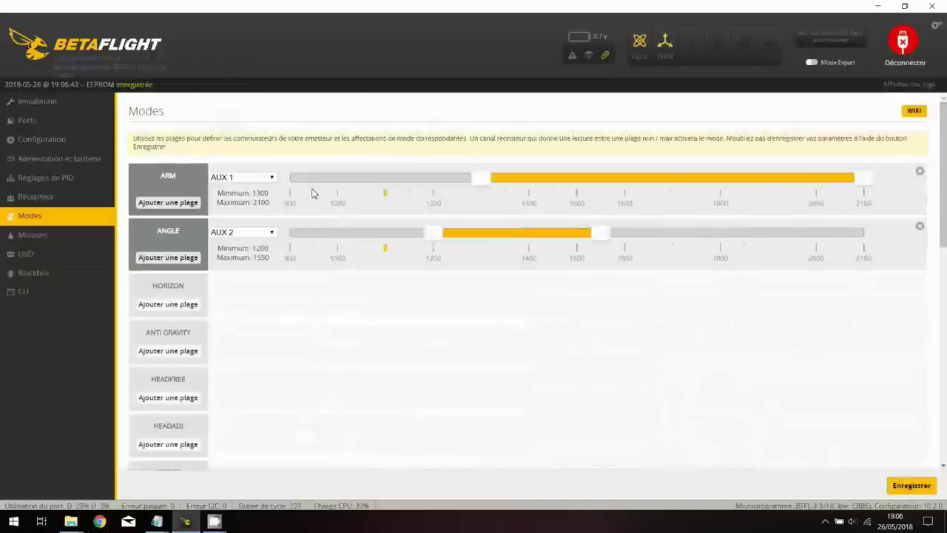
left_click_drag(477, 182, 716, 190)
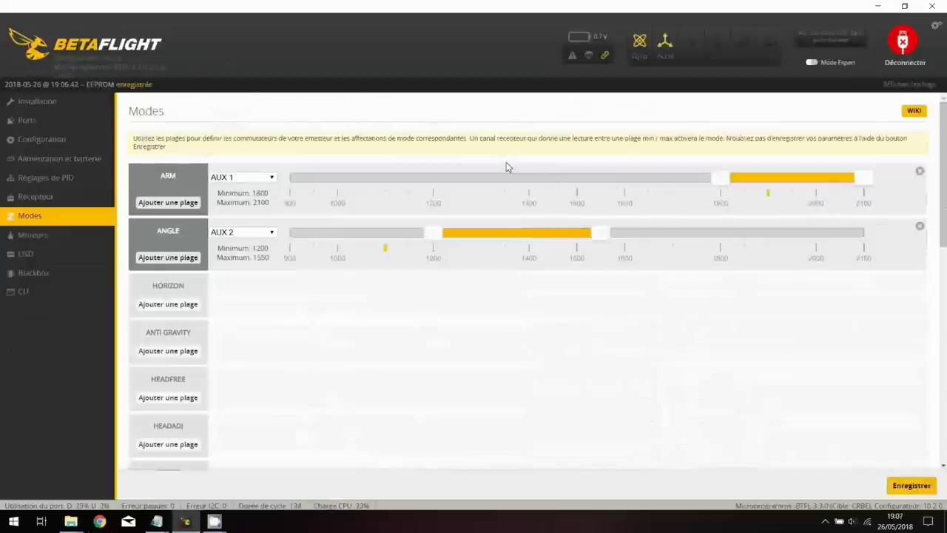
left_click_drag(942, 140, 944, 274)
scroll(214, 300, "up", 2)
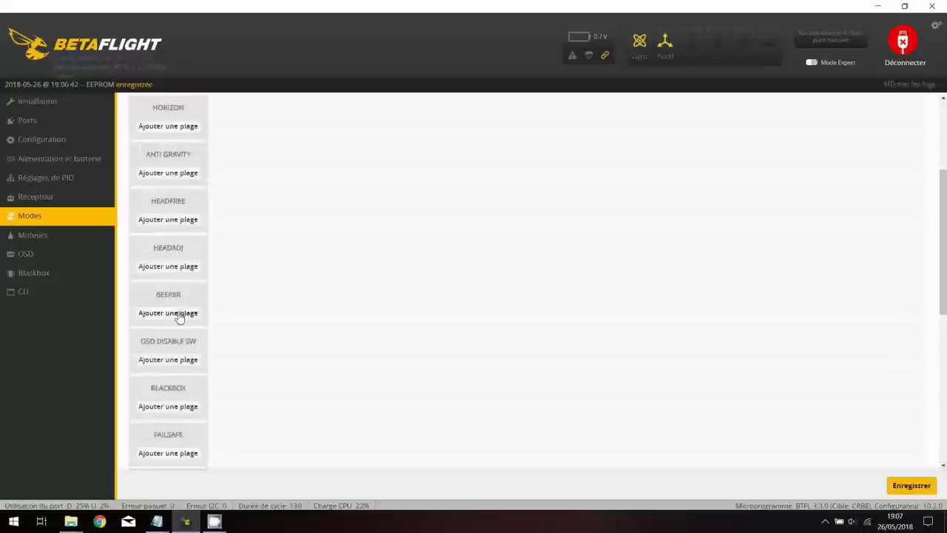
left_click(178, 313)
left_click(244, 296)
left_click(230, 311)
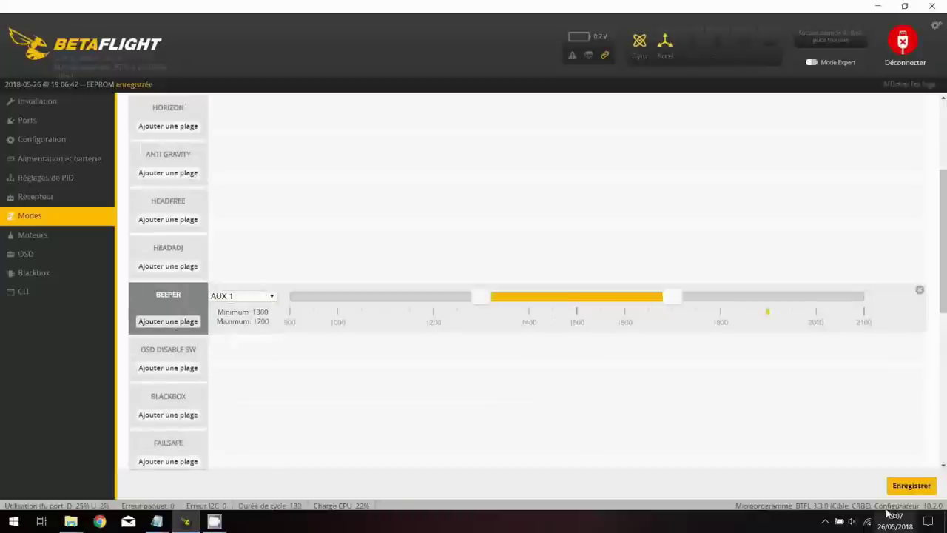
left_click(916, 491)
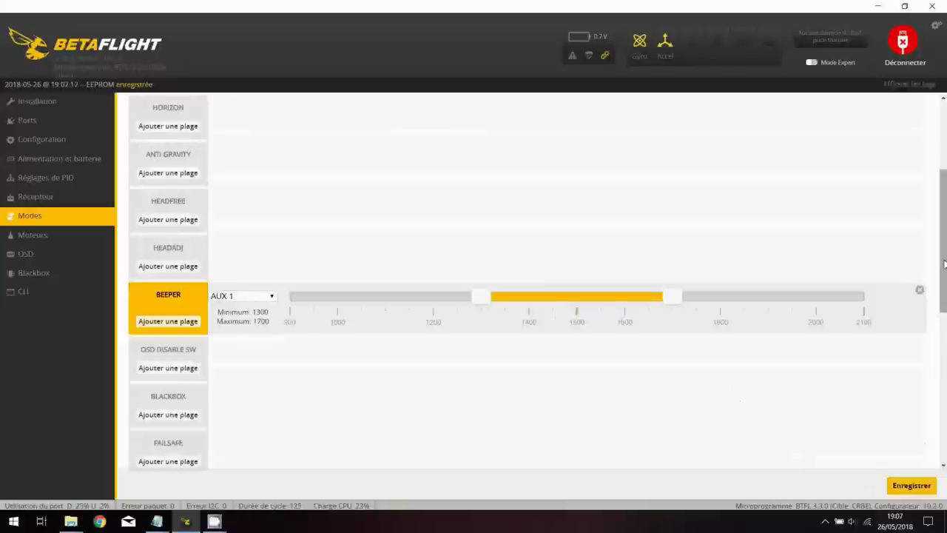
Move the ANGLE mode's AUX 2 activation range to 900–1250.
left_click_drag(944, 264, 944, 190)
left_click_drag(481, 232, 354, 232)
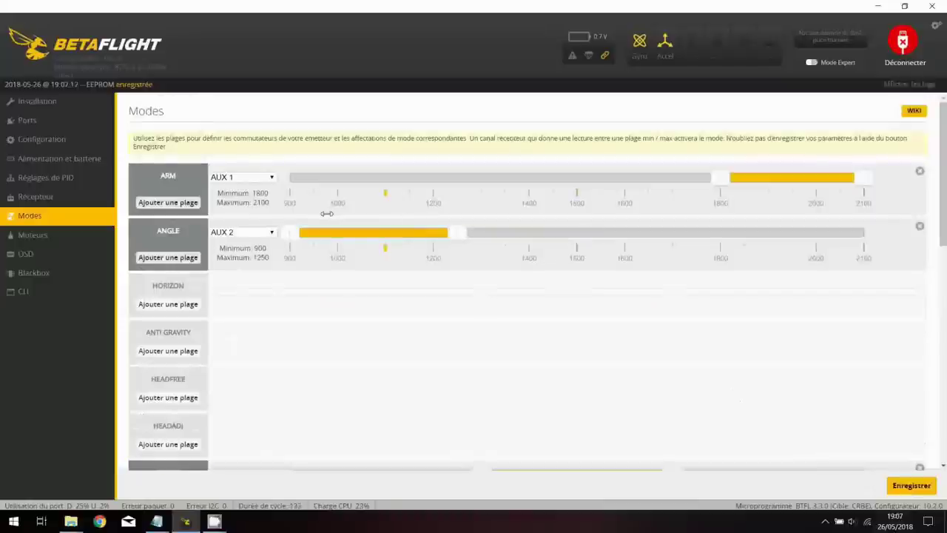
Add a HORIZON range of 1300–1700 and an ANTI GRAVITY range of 1700–2100, both assigned to AUX 2.
left_click(190, 308)
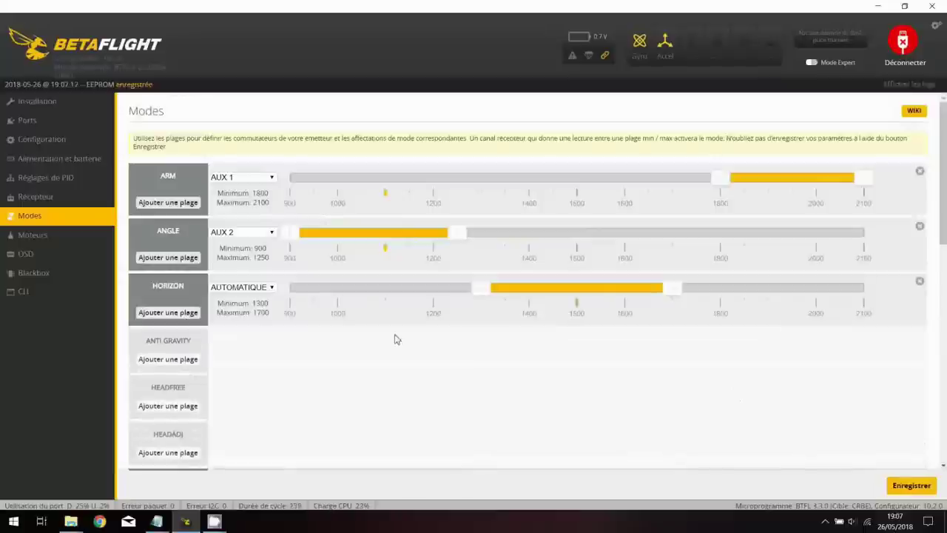
left_click(180, 362)
left_click_drag(649, 343, 874, 349)
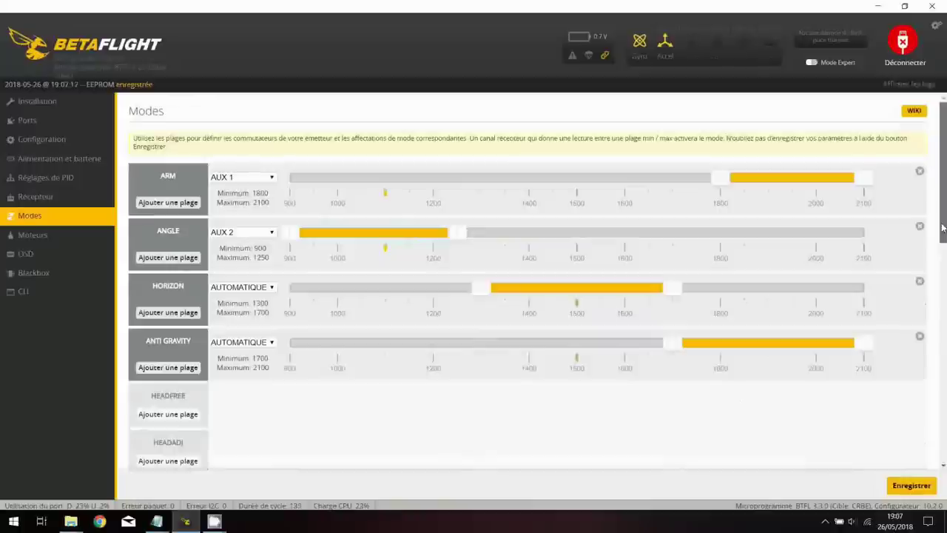
scroll(942, 227, "down", 1)
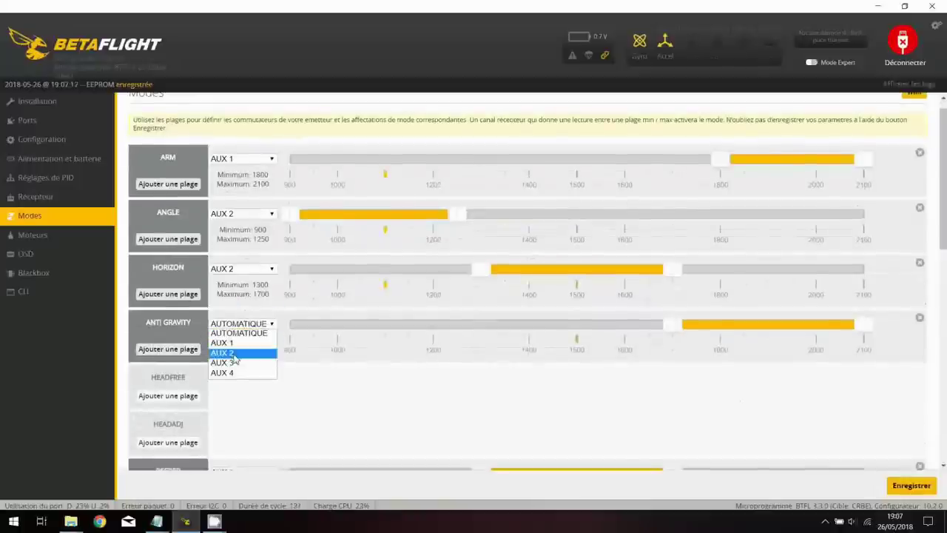
left_click(233, 355)
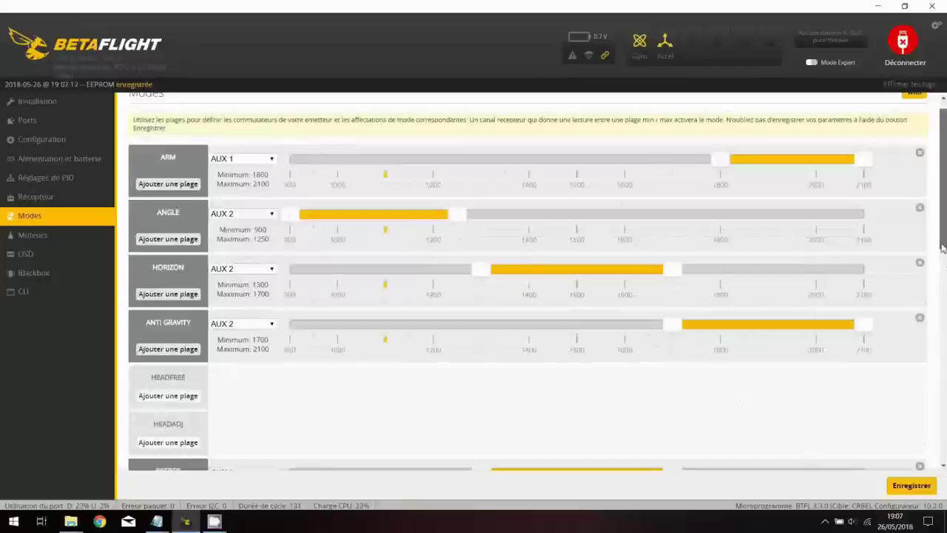
Add an AIR MODE range of 1700–2100 on AUX 2 and save the modes.
left_click_drag(942, 248, 942, 348)
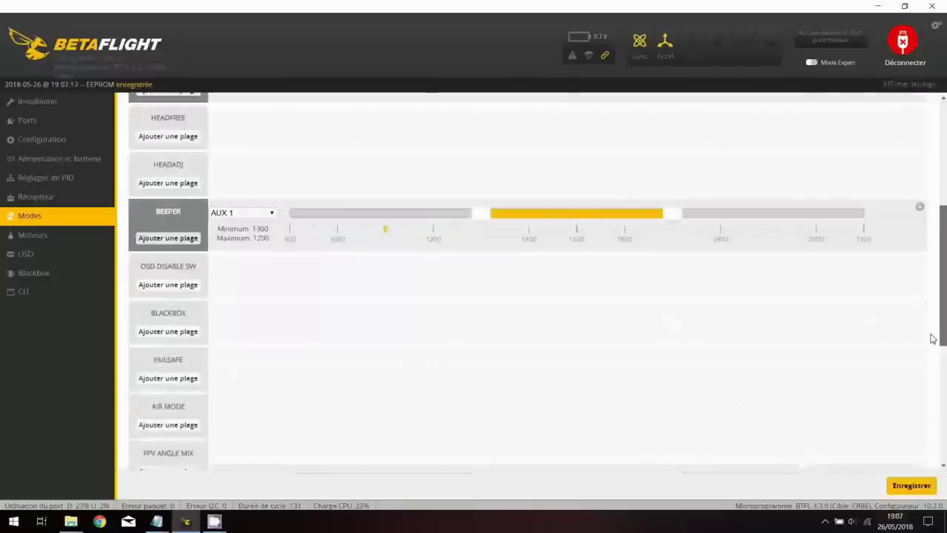
left_click(148, 423)
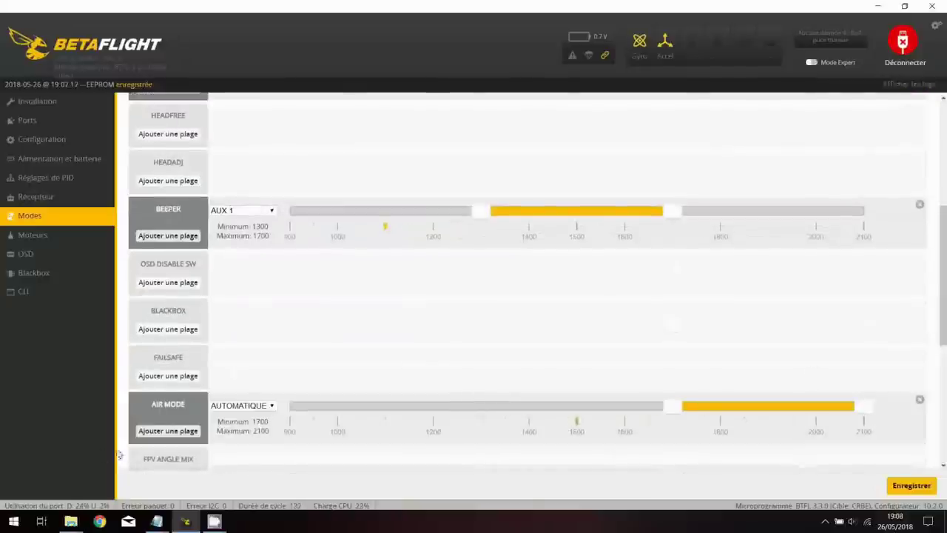
left_click(224, 407)
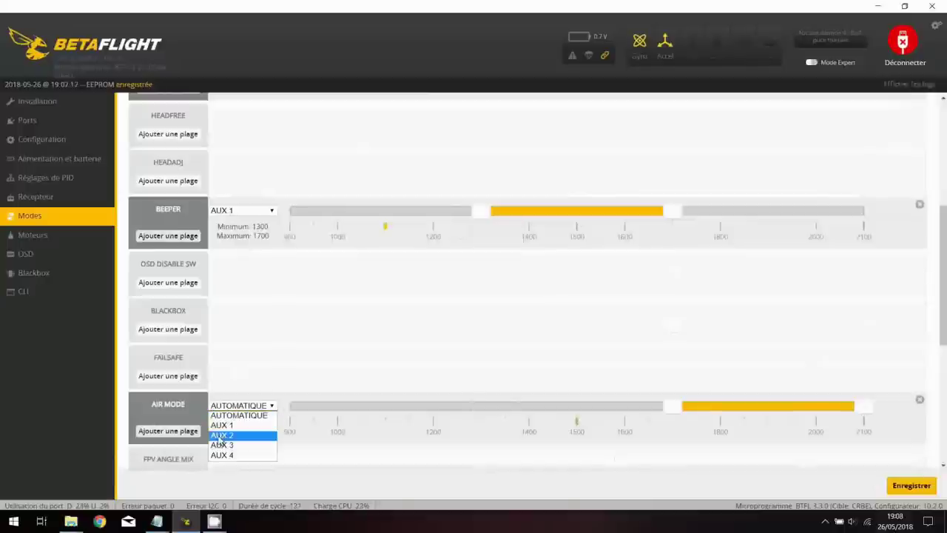
left_click(220, 436)
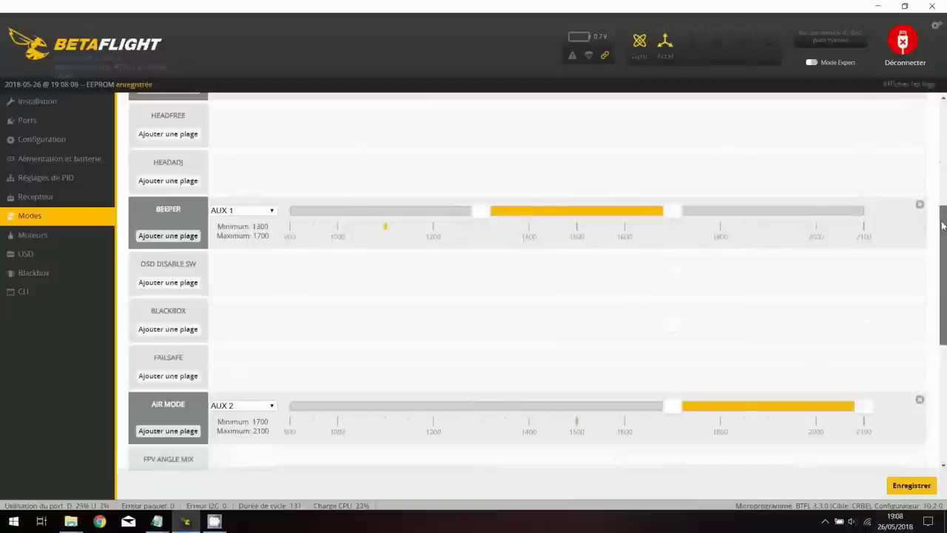
left_click_drag(942, 225, 938, 153)
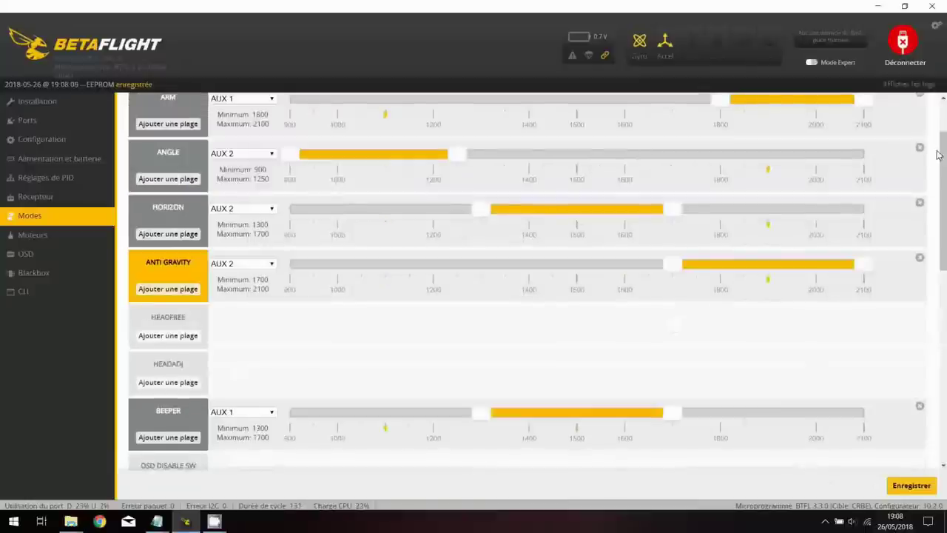
Set the OSD capacity alarm to 250 and save the OSD settings.
left_click(28, 254)
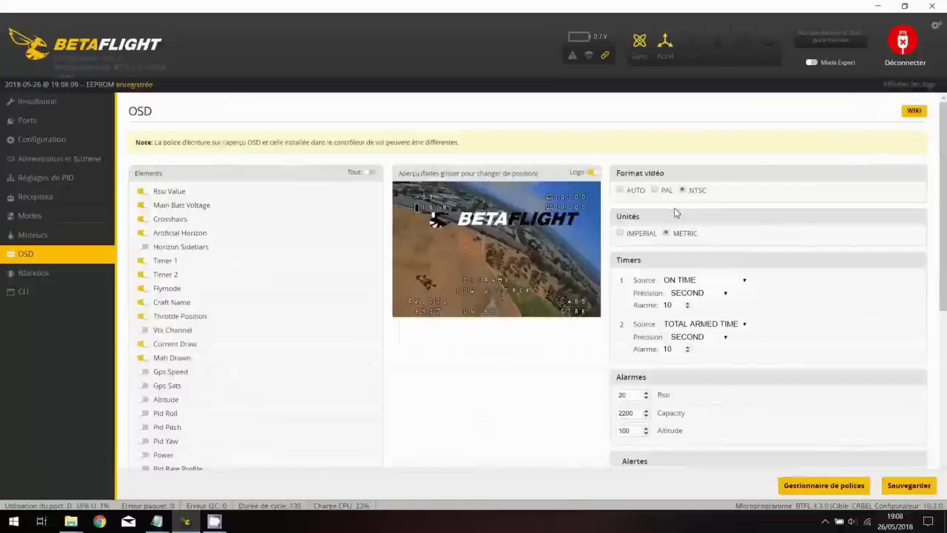
double_click(622, 414)
type("2")
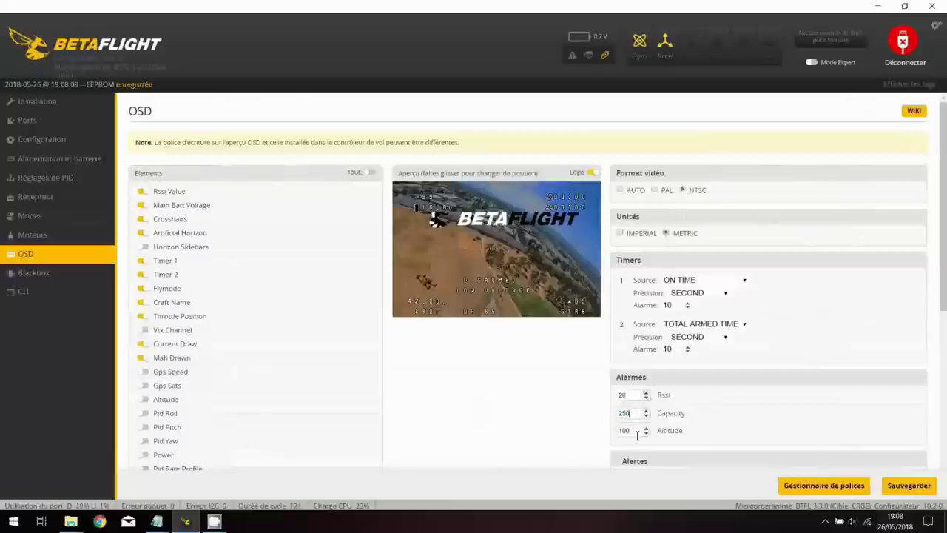
left_click(907, 484)
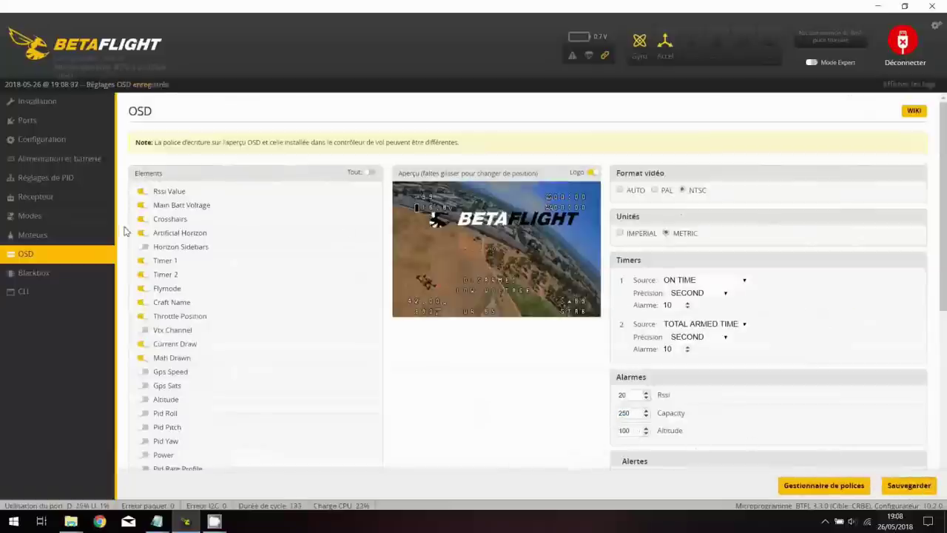
Turn off the Timer 1, Artificial Horizon and Craft Name elements in the OSD.
left_click(142, 264)
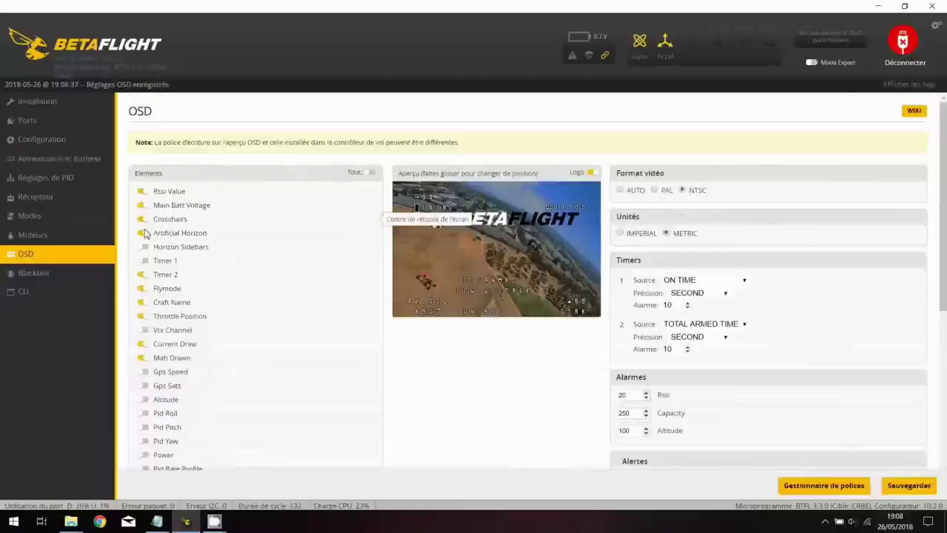
left_click(143, 235)
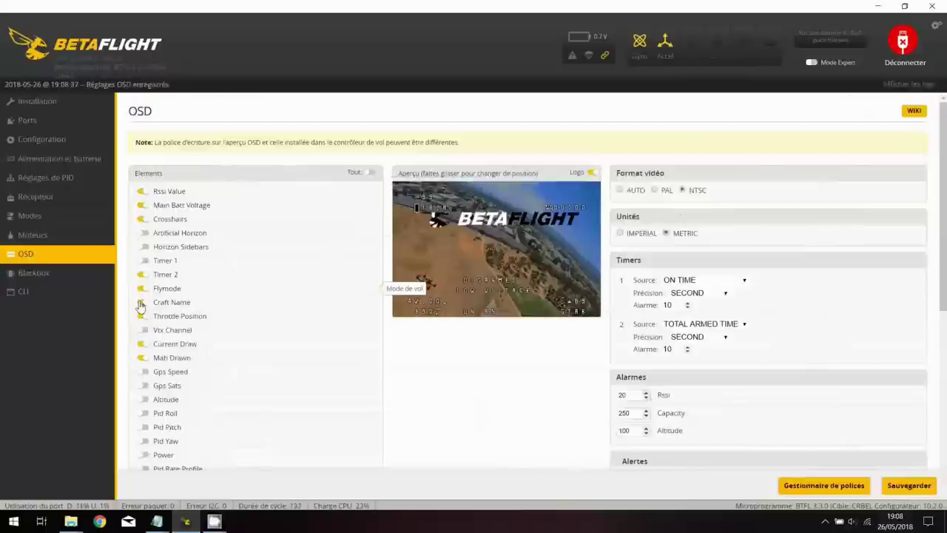
left_click(140, 356)
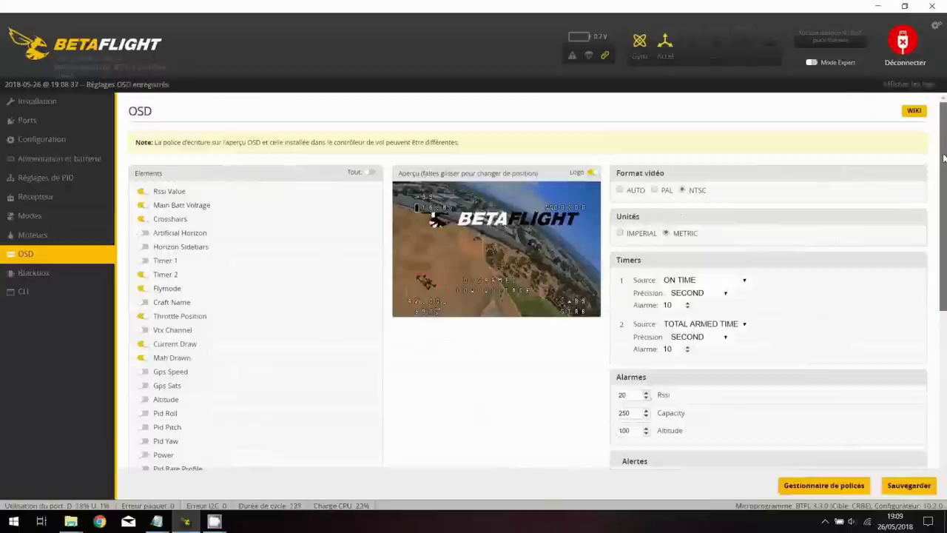
Turn off the Disarmed message element in the OSD.
scroll(943, 158, "down", 3)
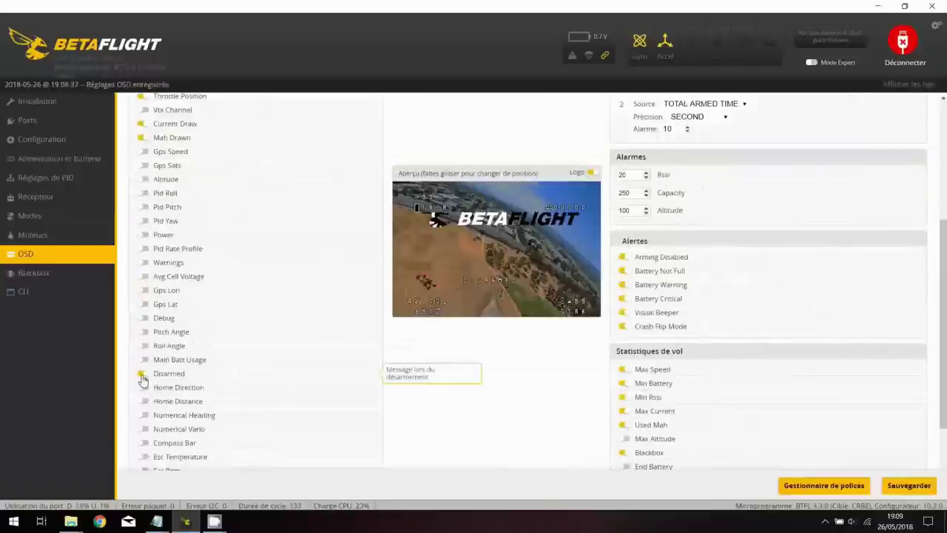
left_click(142, 377)
left_click(143, 379)
left_click_drag(480, 309, 504, 302)
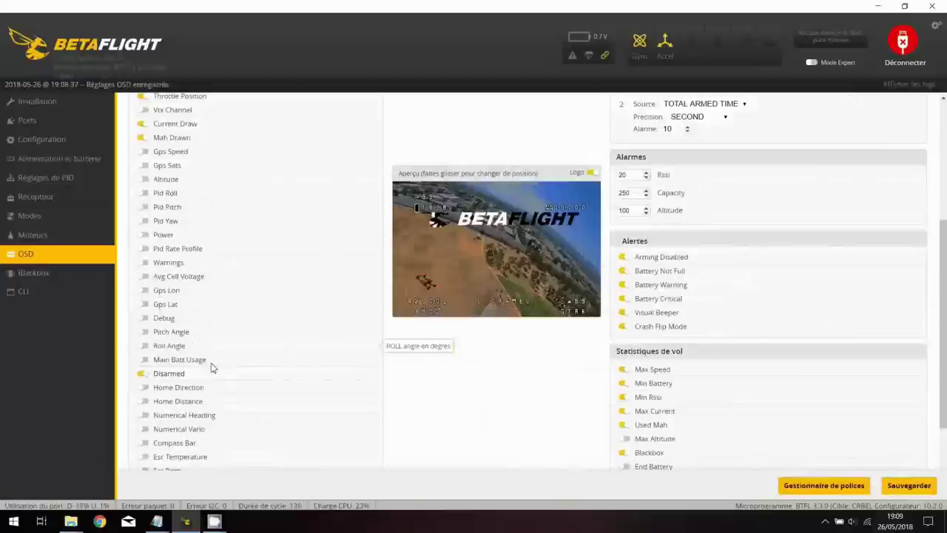
left_click(145, 375)
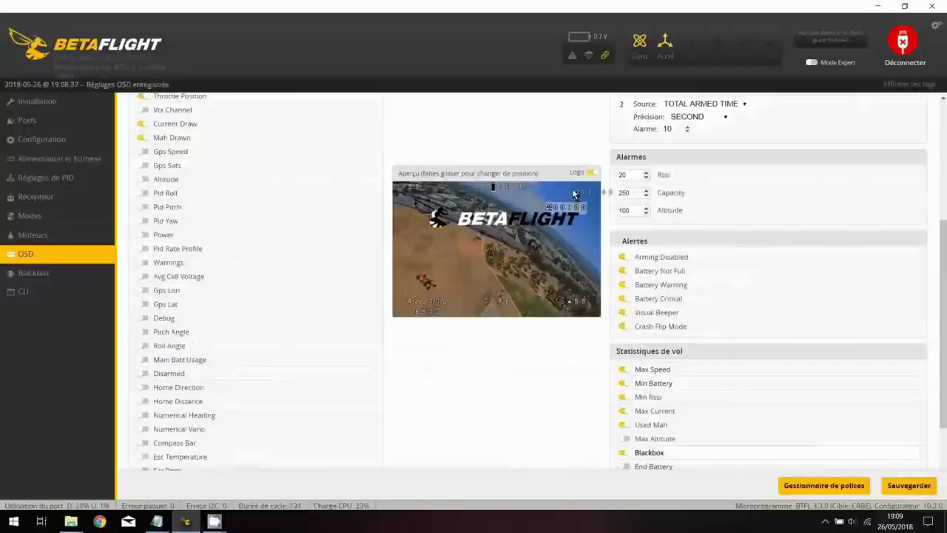
Reposition the timer in the OSD preview's upper right corner and the throttle position in its lower right corner, and save the layout.
left_click_drag(562, 191, 564, 188)
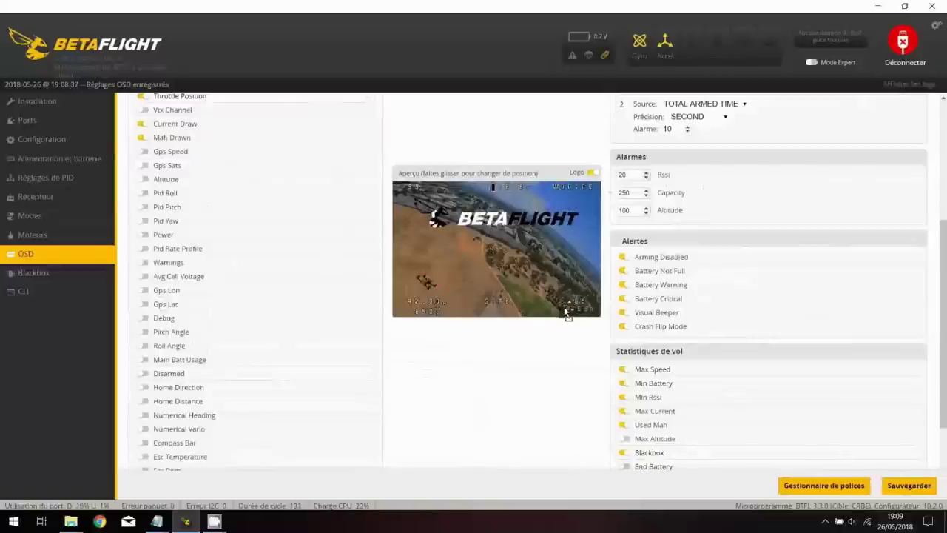
left_click_drag(564, 314, 565, 324)
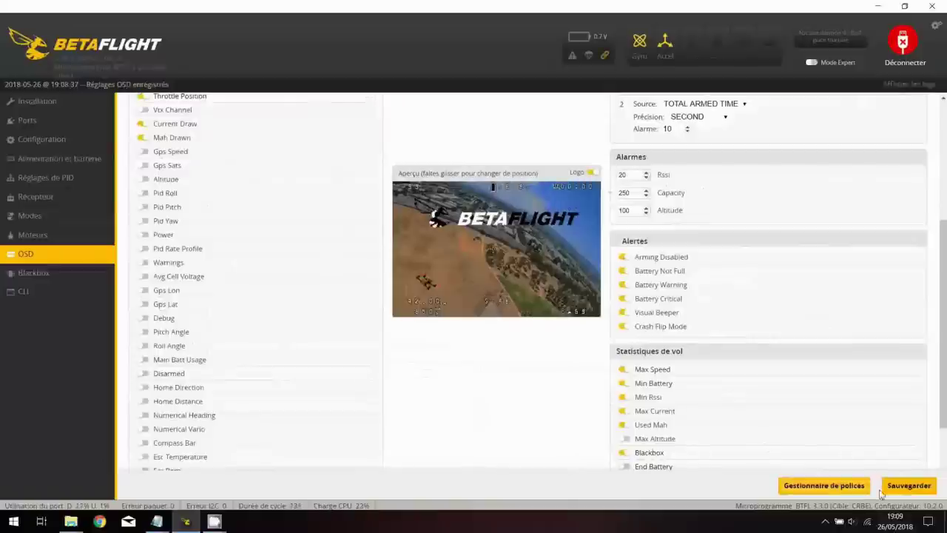
left_click(921, 487)
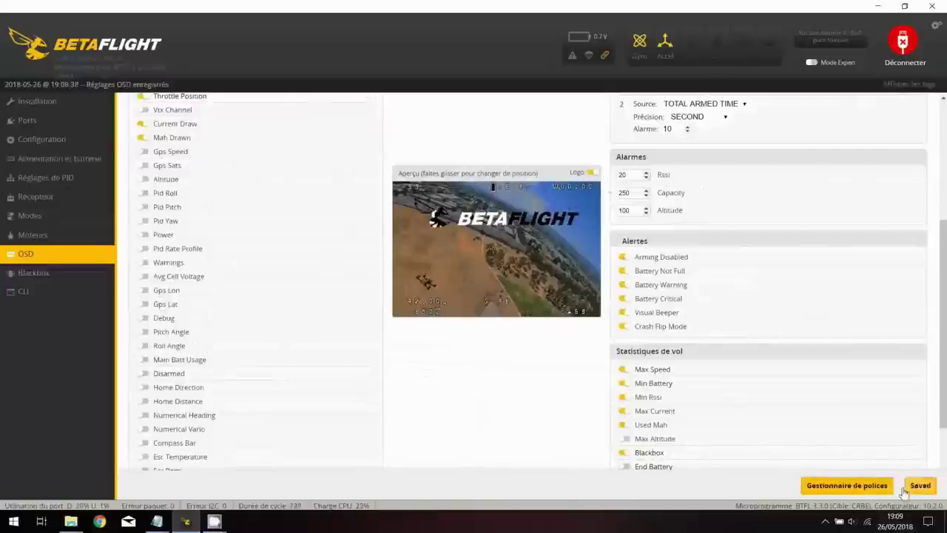
Open the font manager for the OSD.
left_click(818, 492)
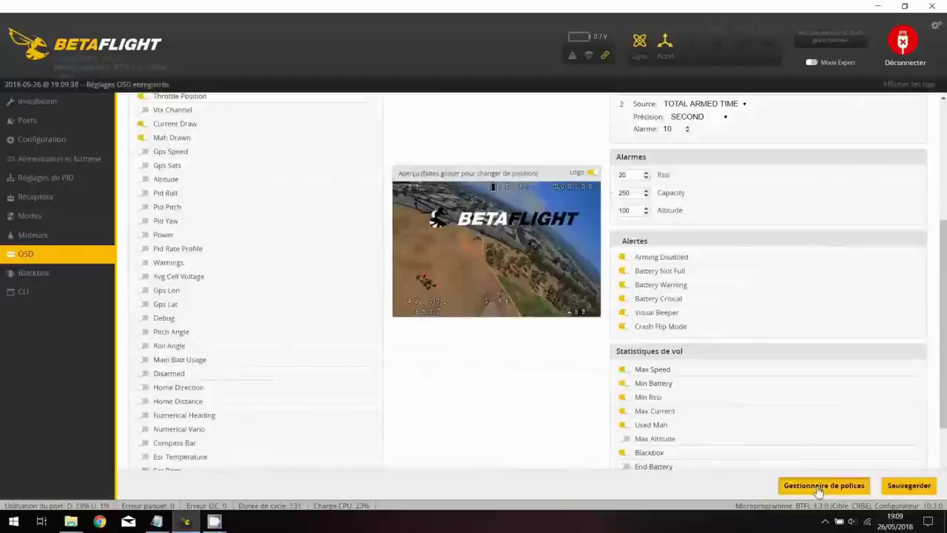
left_click(818, 487)
left_click(495, 317)
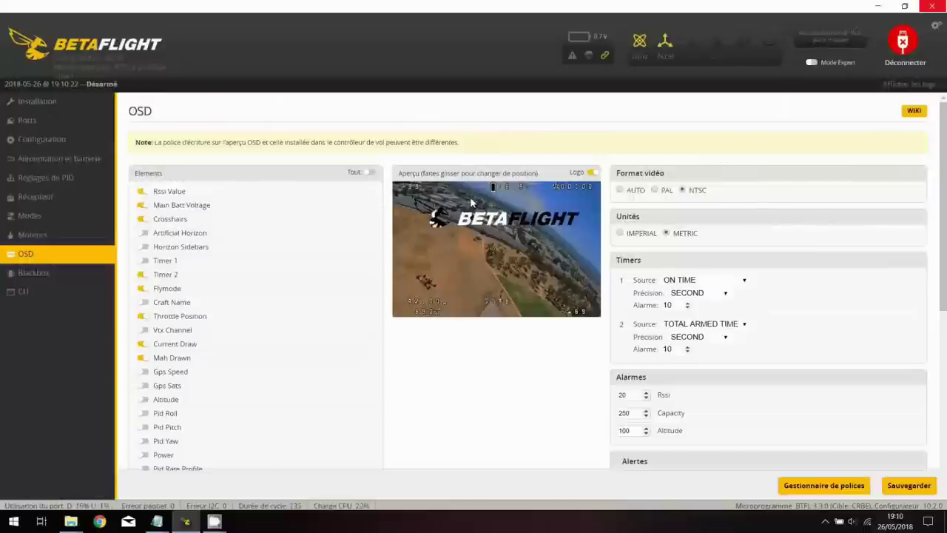
Move the flight mode to the OSD preview's bottom edge, shift the main battery voltage slightly left, and save the OSD settings.
left_click_drag(490, 300, 489, 312)
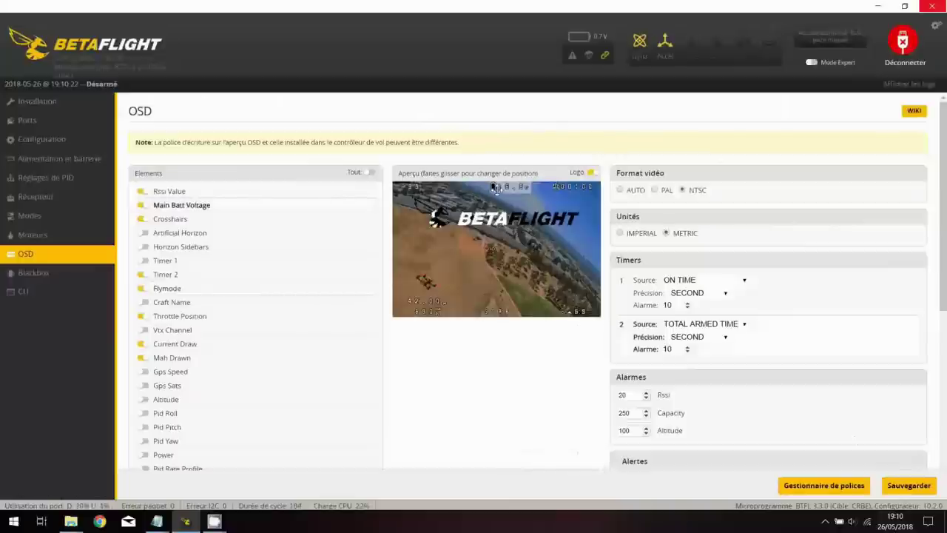
left_click_drag(482, 190, 468, 190)
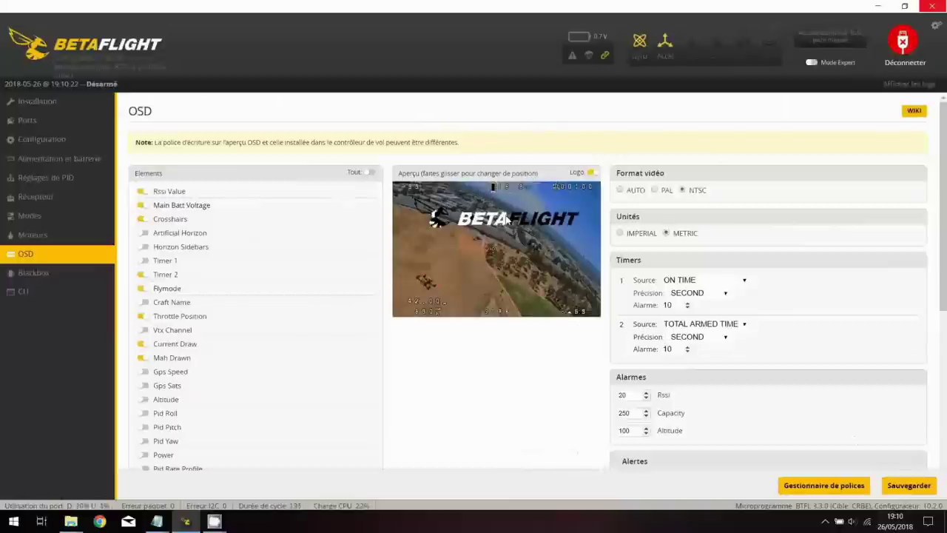
left_click(902, 487)
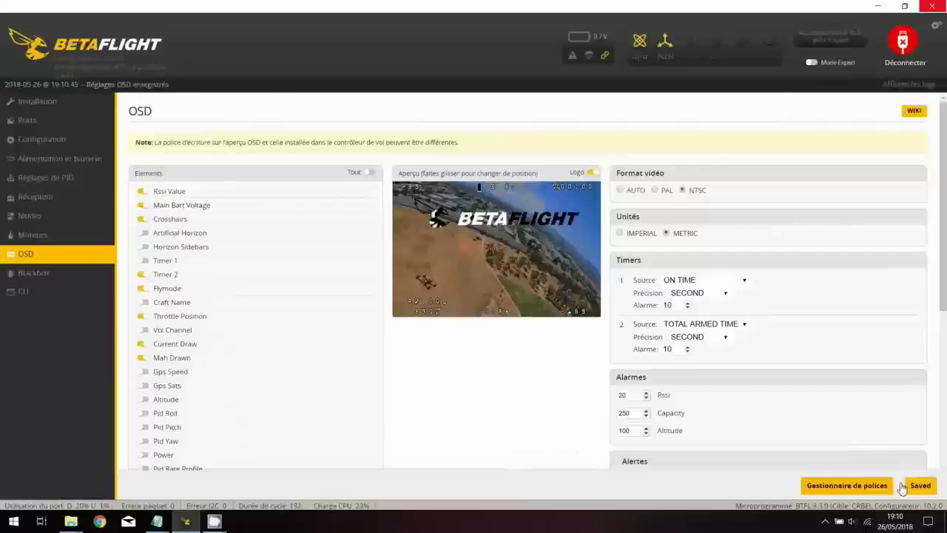